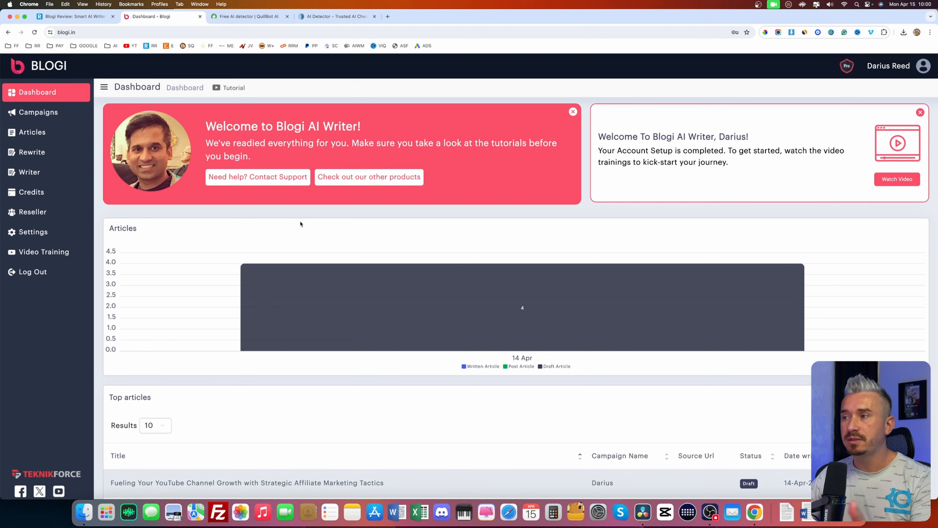
# Look over the article chart and the top articles list on the Blogi dashboard
pyautogui.scroll(-4, 300, 224)
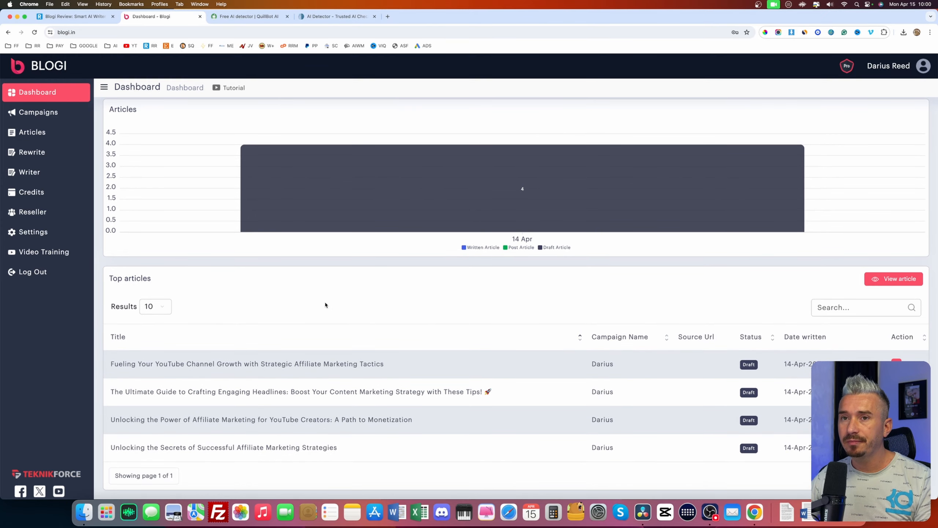
pyautogui.scroll(4, 325, 305)
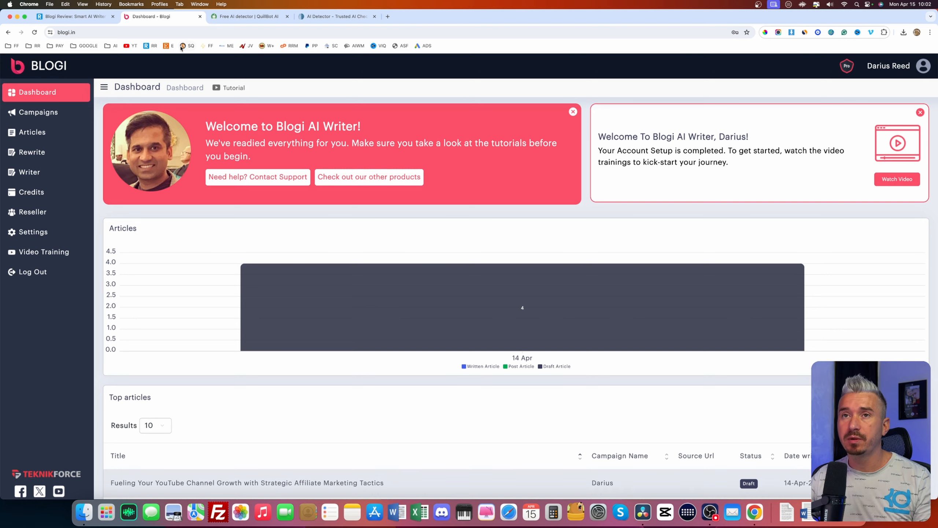
# Switch to the Blogi review page on reedratings.com and skim its features, demo video, pricing and bonus sections
pyautogui.hotkey('ctrl', 'shift', 'Tab')
pyautogui.scroll(-5, 304, 215)
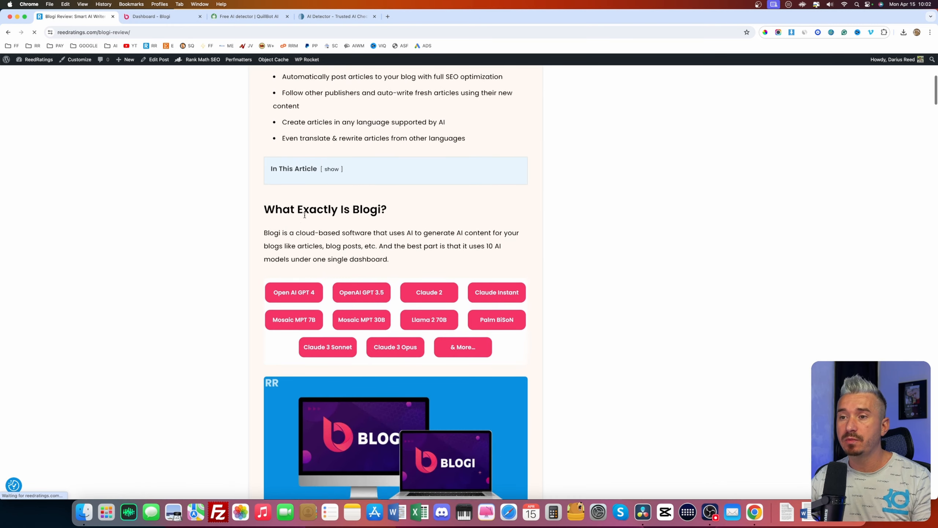
pyautogui.scroll(-12, 433, 284)
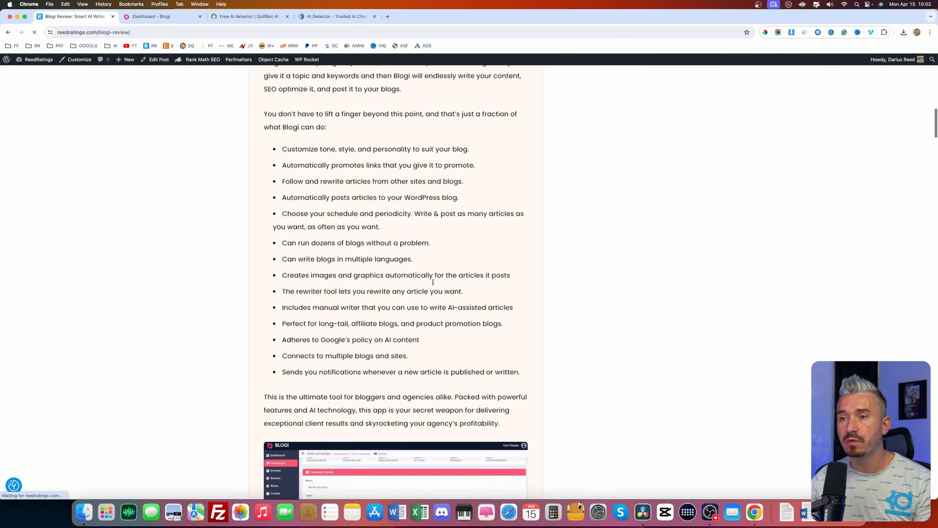
pyautogui.scroll(-20, 433, 284)
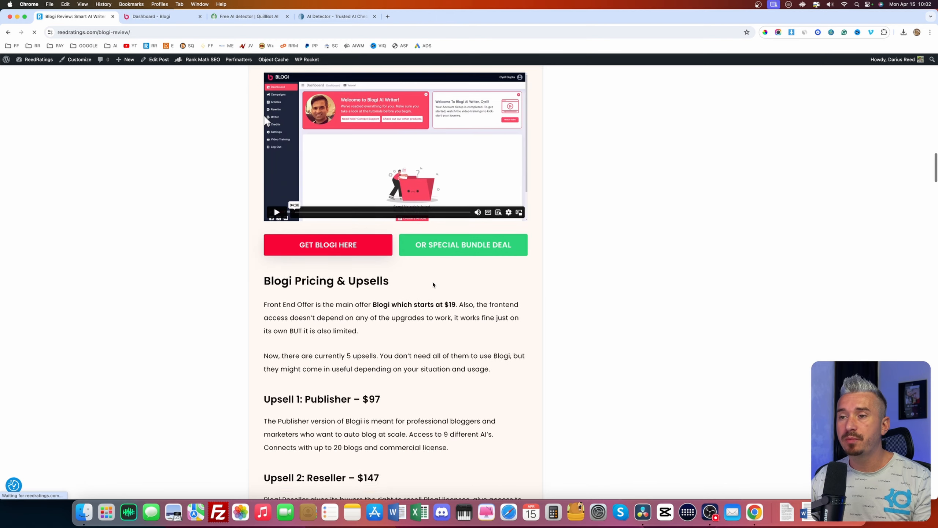
pyautogui.scroll(-6, 433, 284)
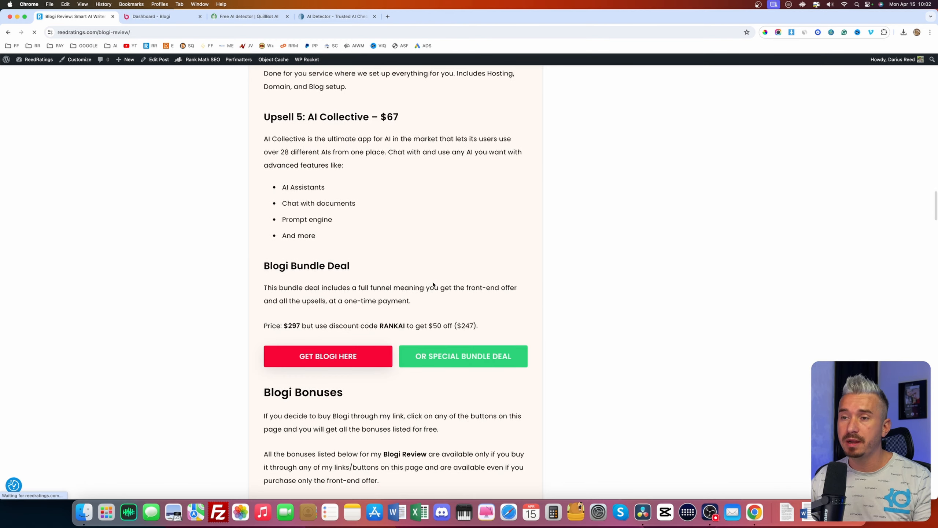
pyautogui.scroll(-2, 433, 283)
pyautogui.scroll(2, 434, 284)
pyautogui.scroll(-20, 432, 284)
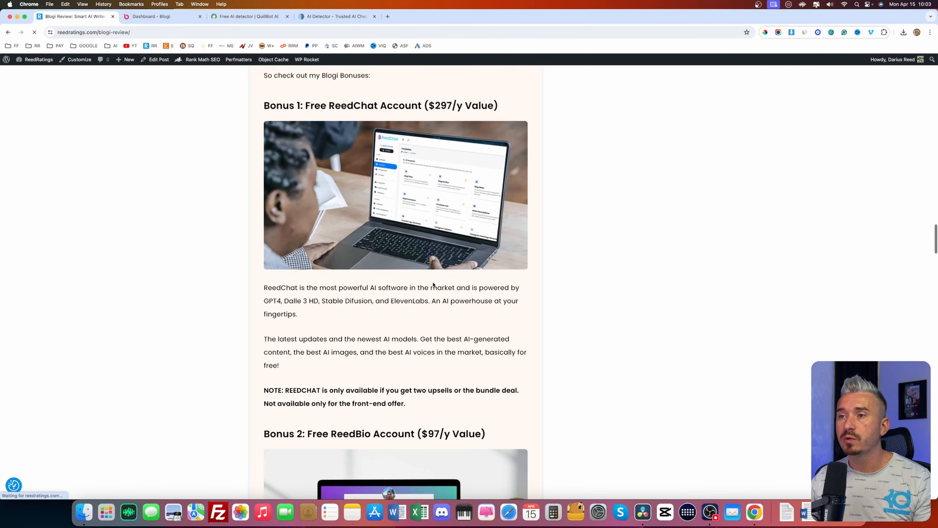
pyautogui.scroll(-8, 433, 283)
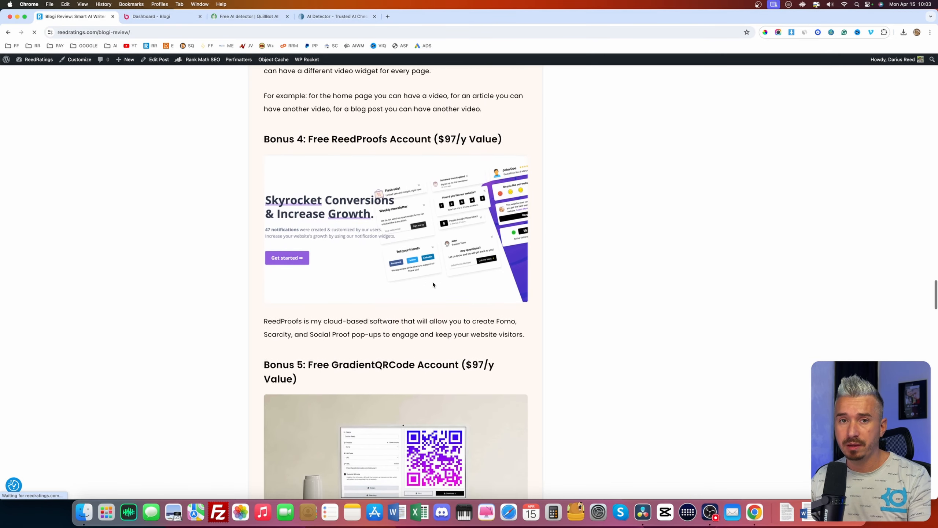
pyautogui.scroll(-4, 432, 283)
pyautogui.scroll(9, 432, 283)
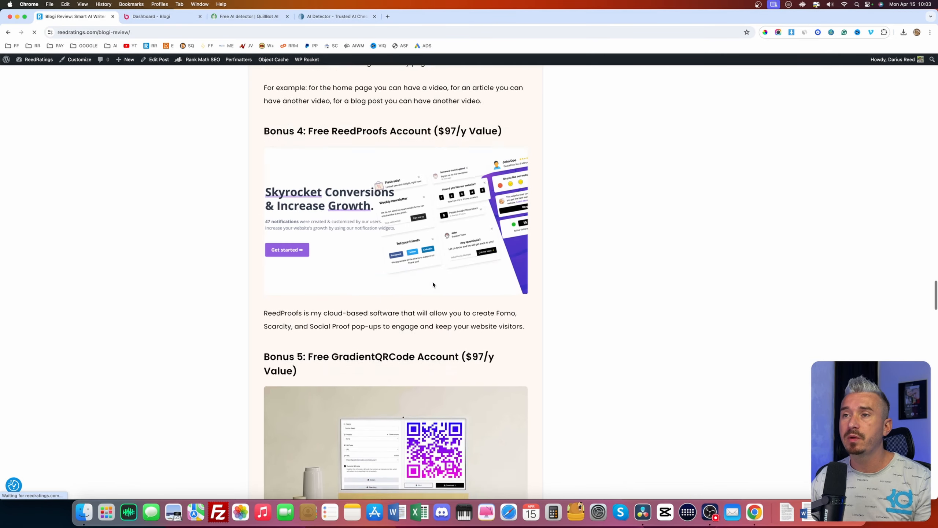
# Examine the Blogi Pricing & Upsells section, comparing the front-end offer with upsells 1 to 5 and highlighting the AI Collective heading
pyautogui.scroll(20, 432, 284)
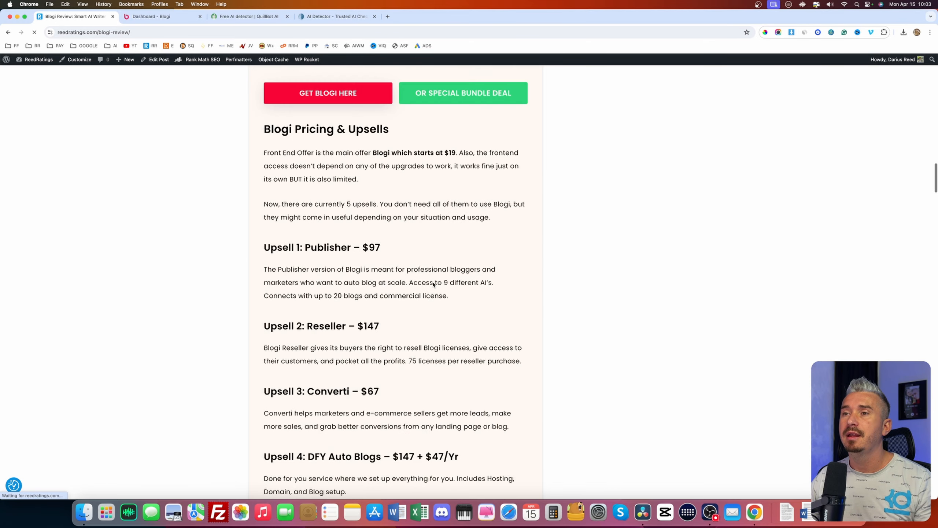
pyautogui.scroll(11, 433, 284)
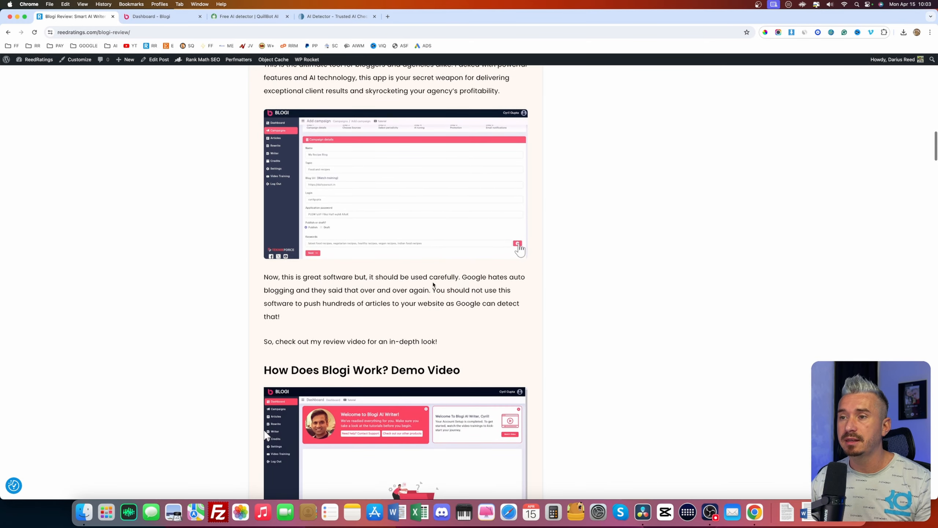
pyautogui.scroll(3, 433, 284)
pyautogui.scroll(-15, 433, 283)
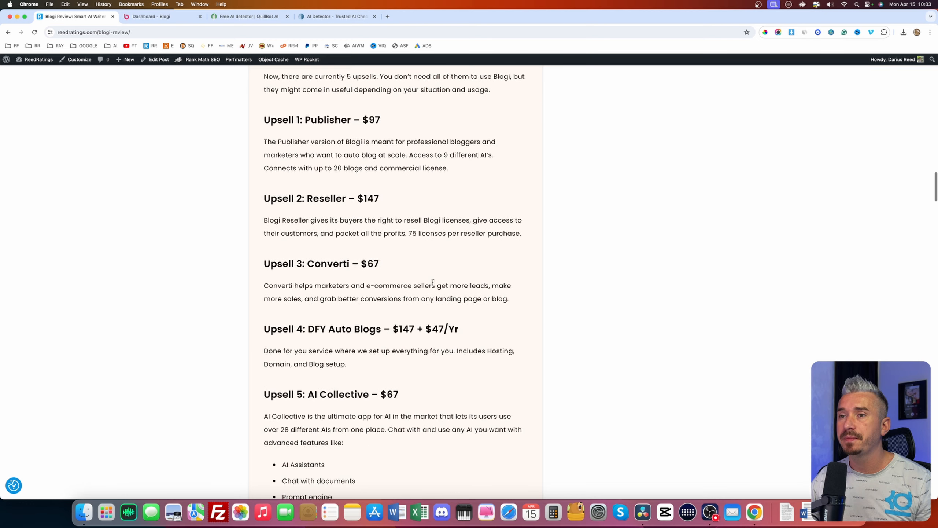
pyautogui.scroll(-1, 433, 281)
pyautogui.scroll(5, 433, 283)
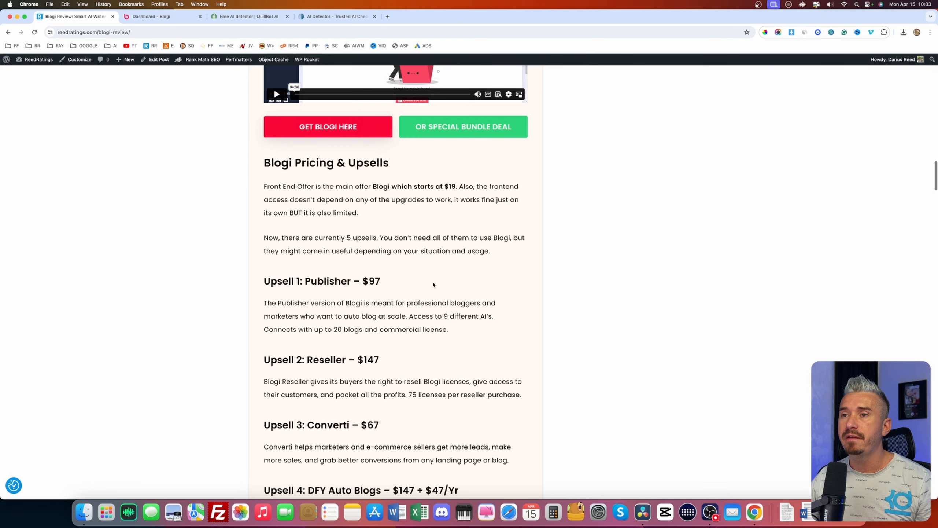
pyautogui.scroll(-6, 433, 284)
pyautogui.scroll(-4, 433, 284)
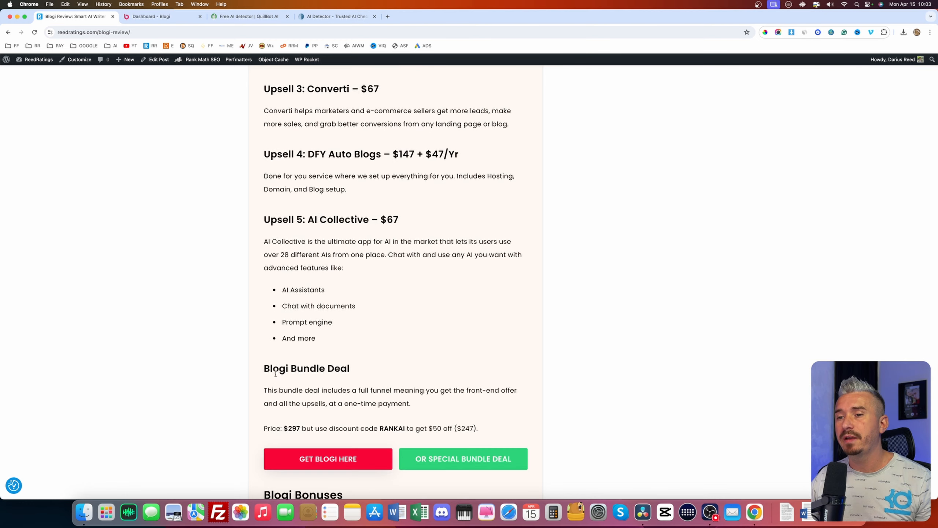
pyautogui.scroll(-1, 375, 384)
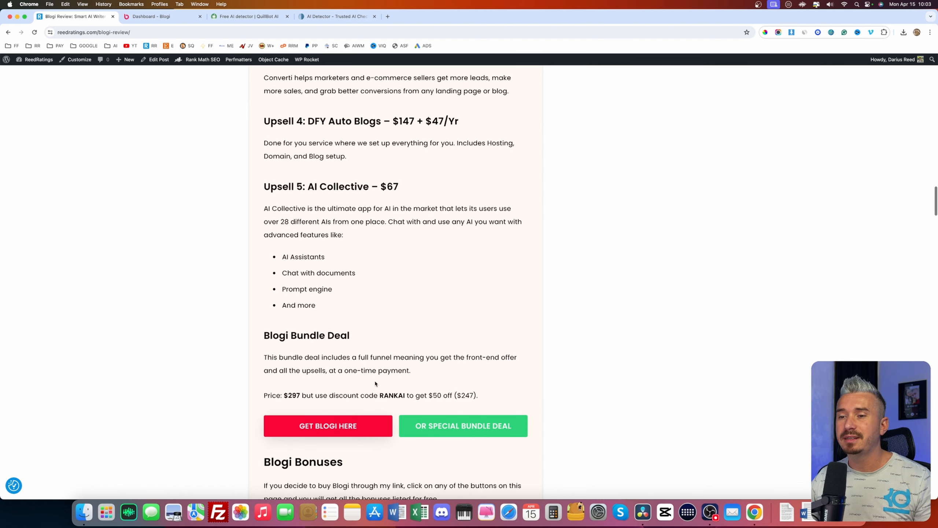
pyautogui.scroll(2, 375, 383)
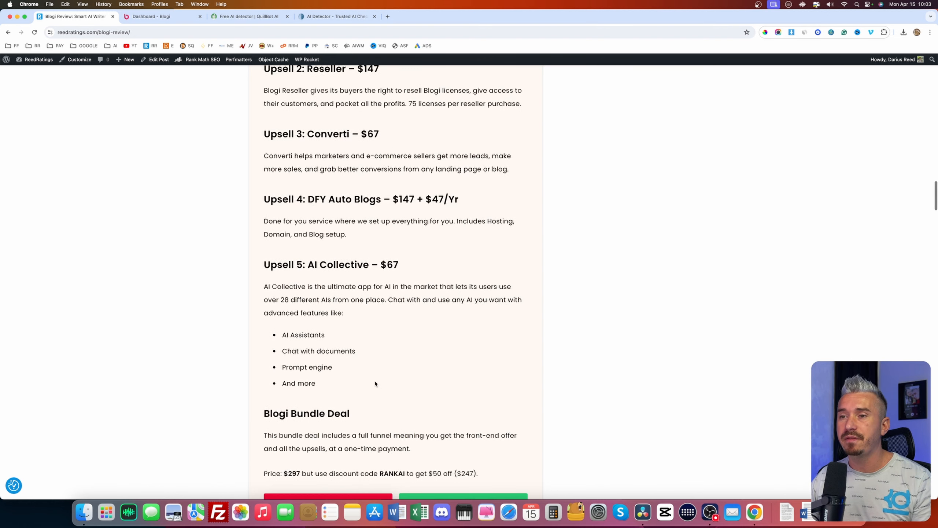
pyautogui.moveTo(278, 263); pyautogui.dragTo(390, 276)
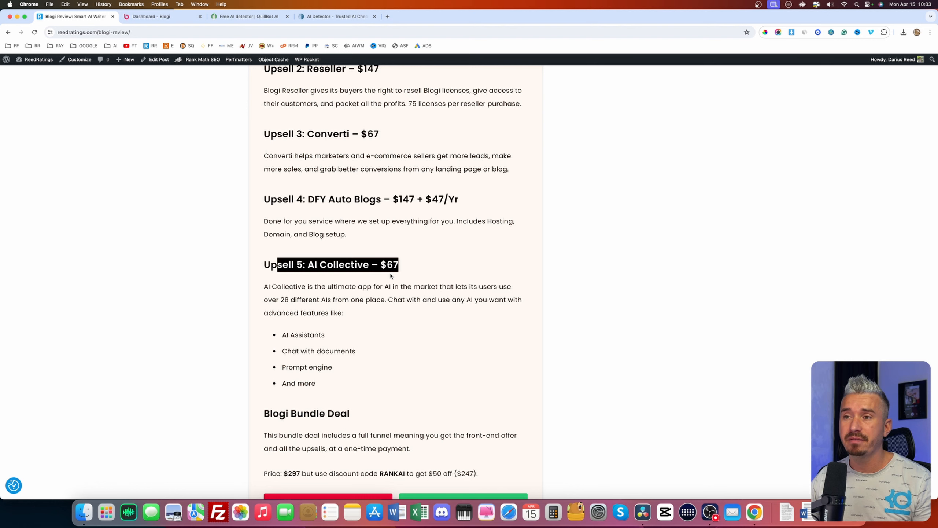
pyautogui.click(391, 275)
pyautogui.scroll(6, 391, 275)
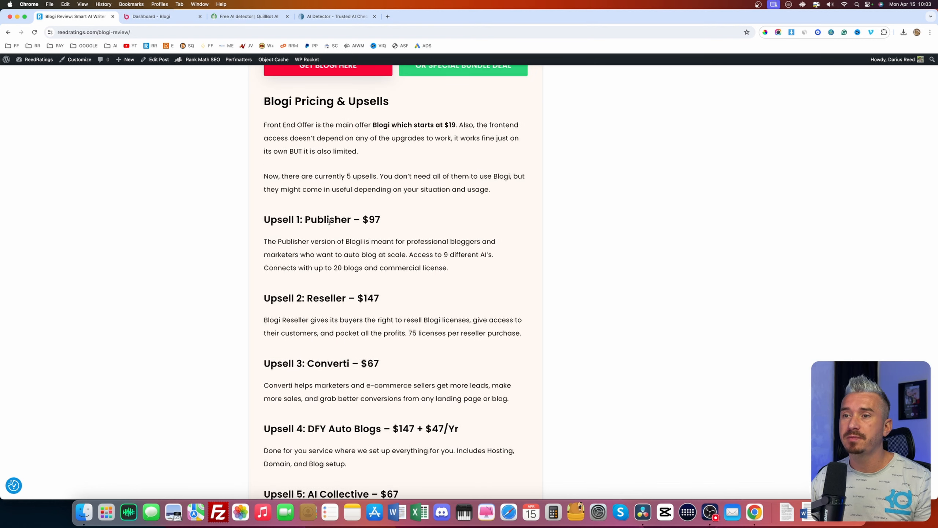
pyautogui.scroll(-3, 328, 221)
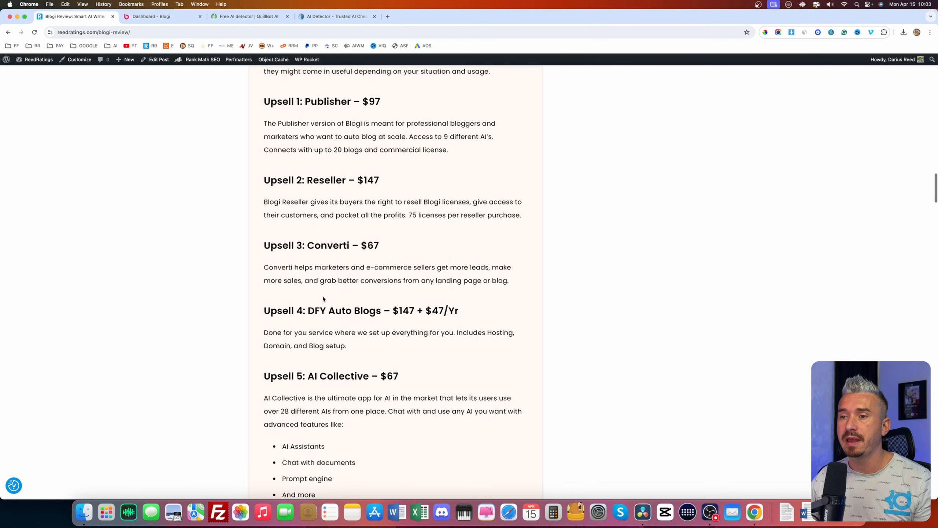
pyautogui.scroll(-3, 347, 301)
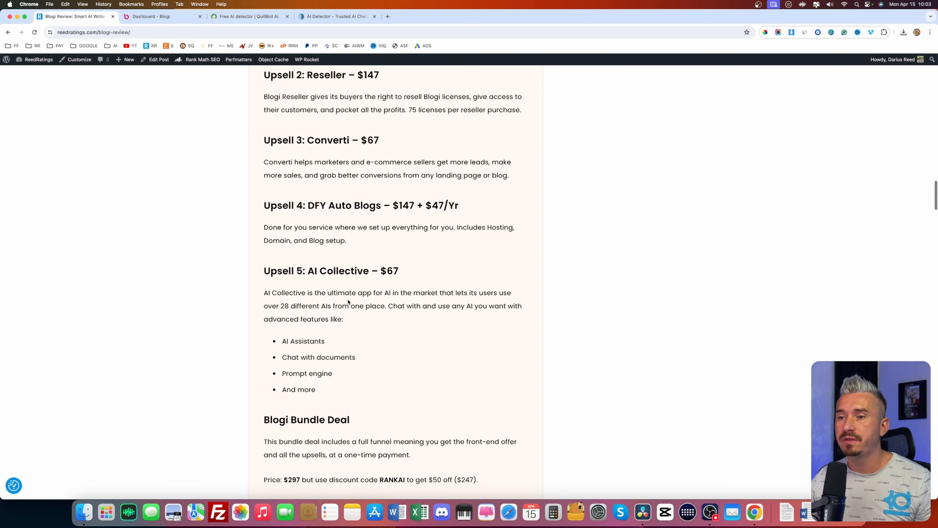
pyautogui.scroll(-4, 348, 302)
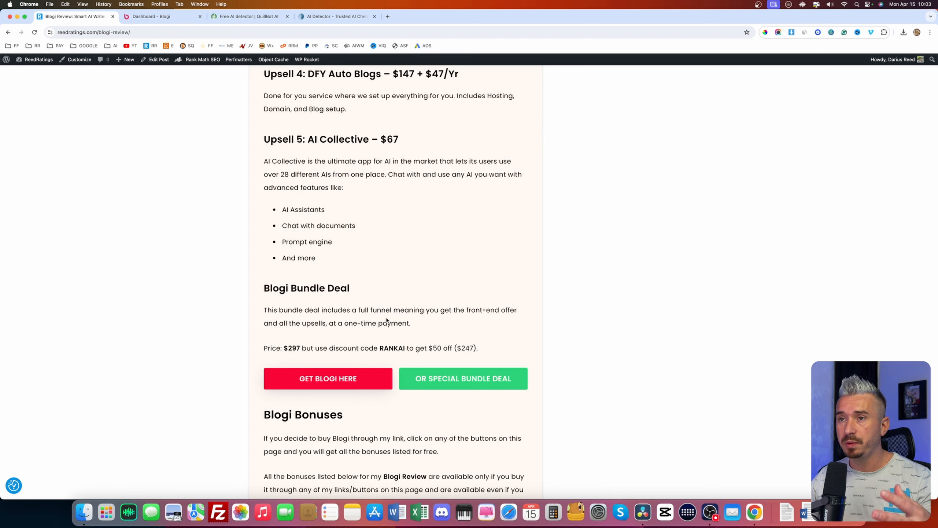
# Highlight the discount code in the Blogi Bundle Deal section and review the bundle against the individual upsells and purchase links
pyautogui.moveTo(377, 345); pyautogui.dragTo(406, 348)
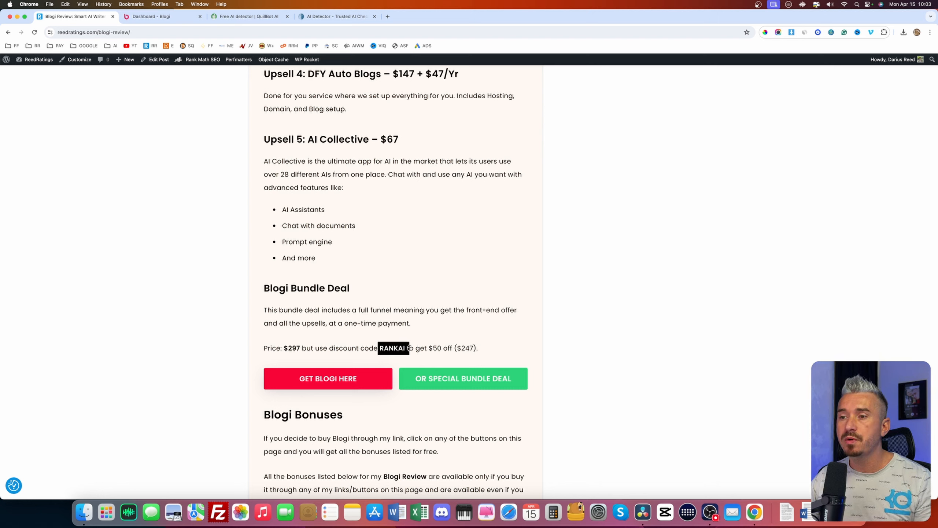
pyautogui.click(421, 349)
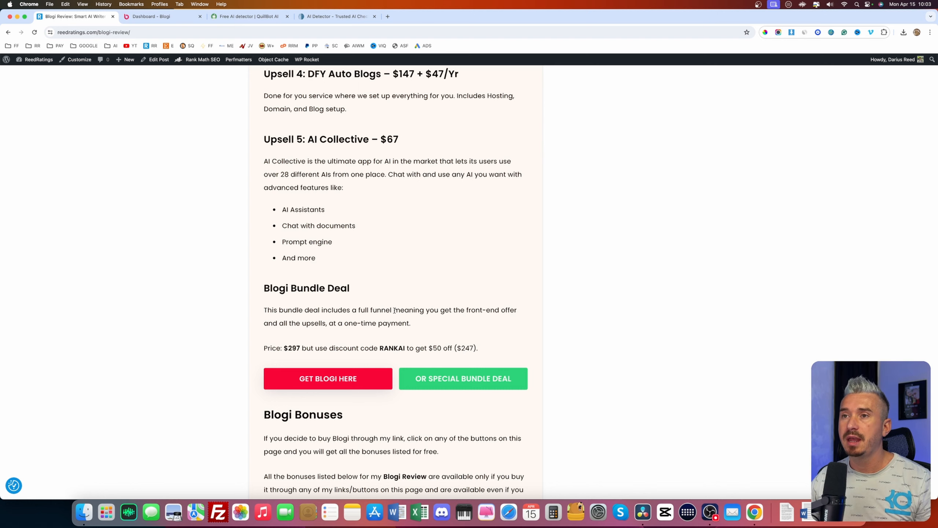
pyautogui.scroll(5, 394, 312)
pyautogui.scroll(-8, 394, 314)
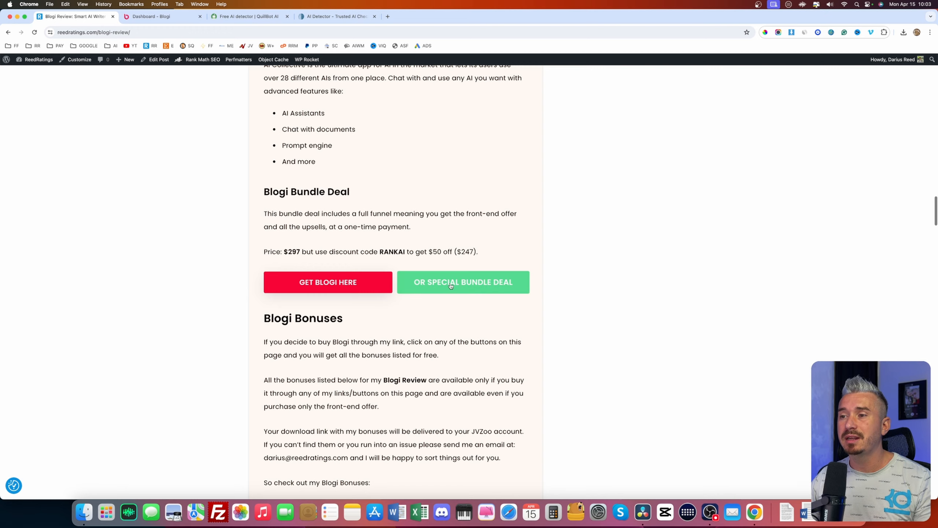
pyautogui.scroll(2, 473, 286)
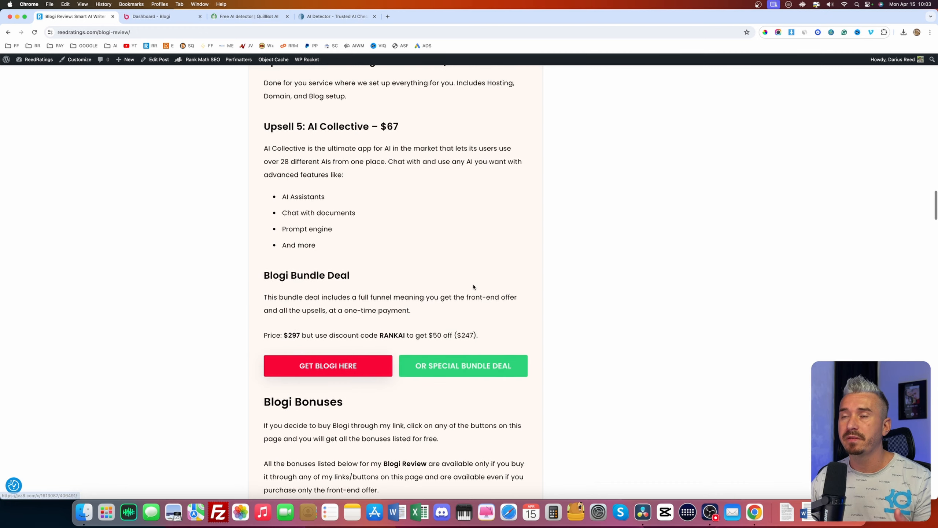
pyautogui.scroll(15, 473, 286)
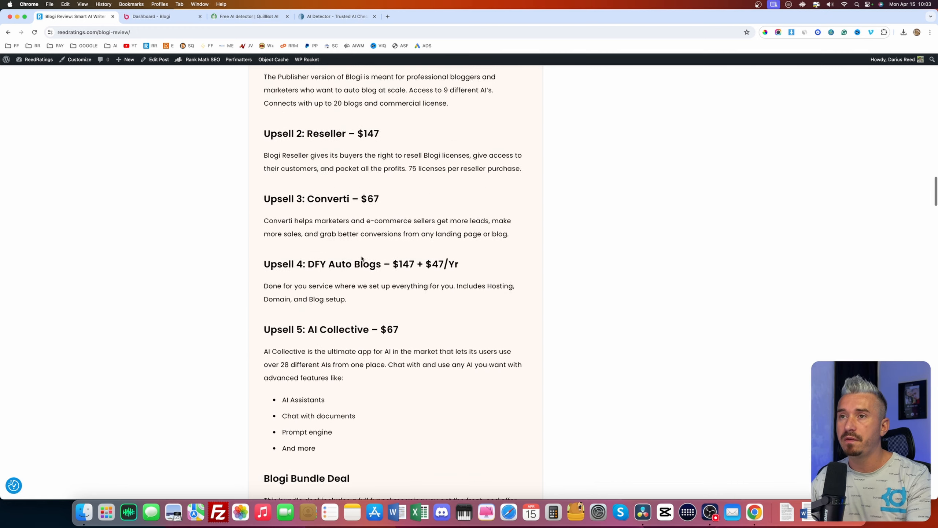
pyautogui.scroll(-10, 361, 255)
pyautogui.scroll(-8, 361, 256)
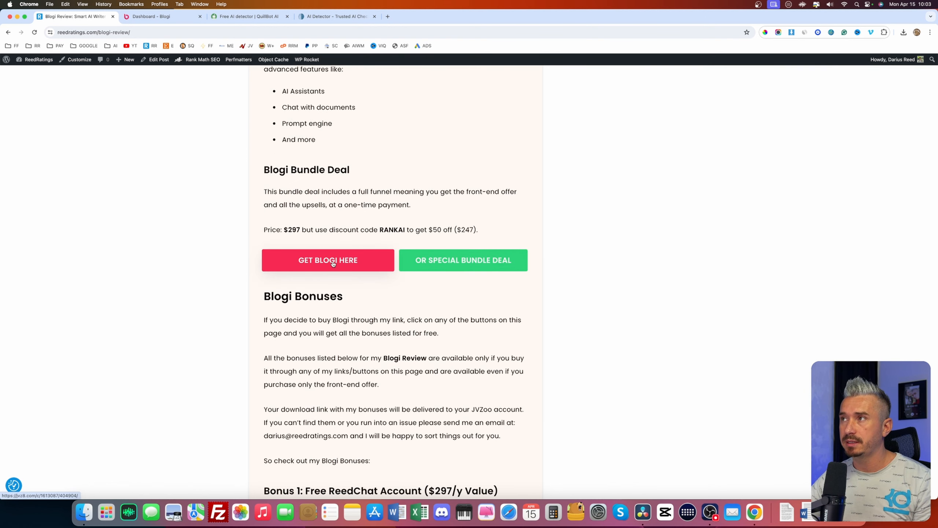
# Return to the Blogi app and open the article "Unlocking the Power of Affiliate Marketing for YouTube Creators" from the articles list
pyautogui.click(153, 17)
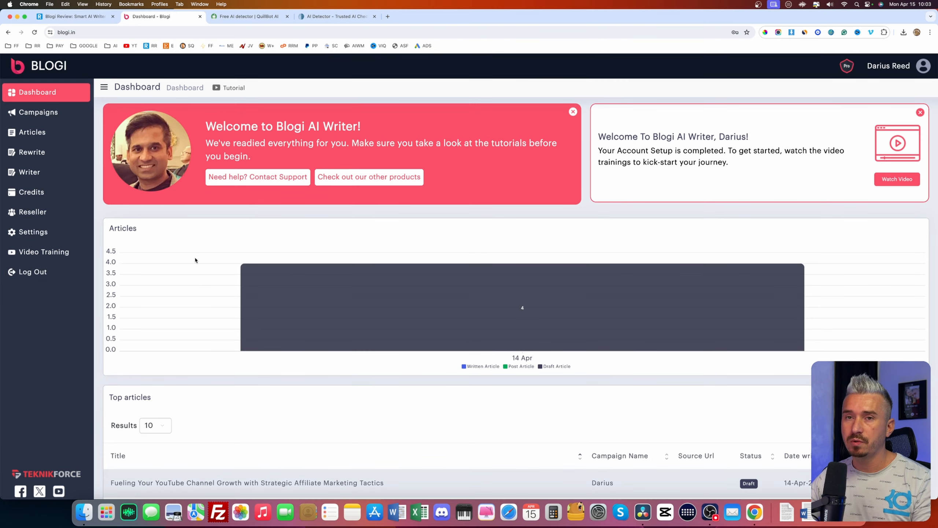
pyautogui.click(32, 132)
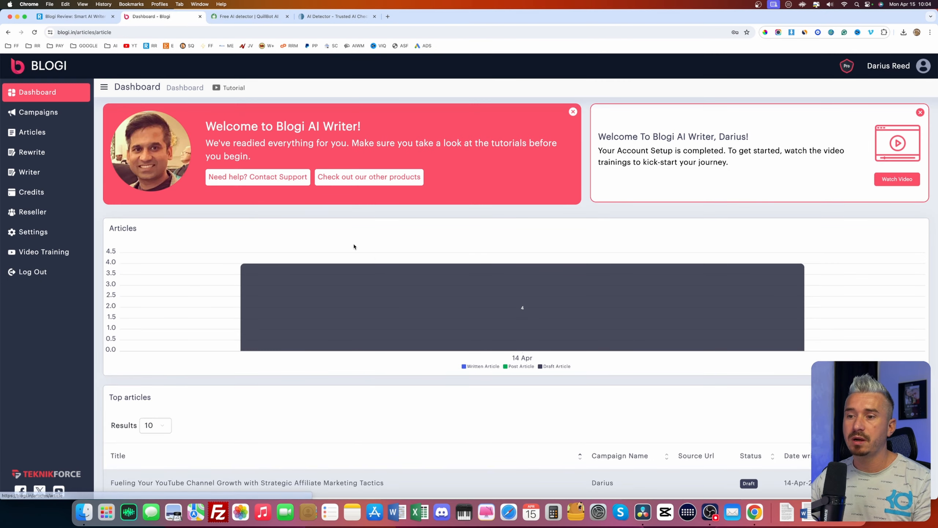
pyautogui.scroll(-2, 403, 300)
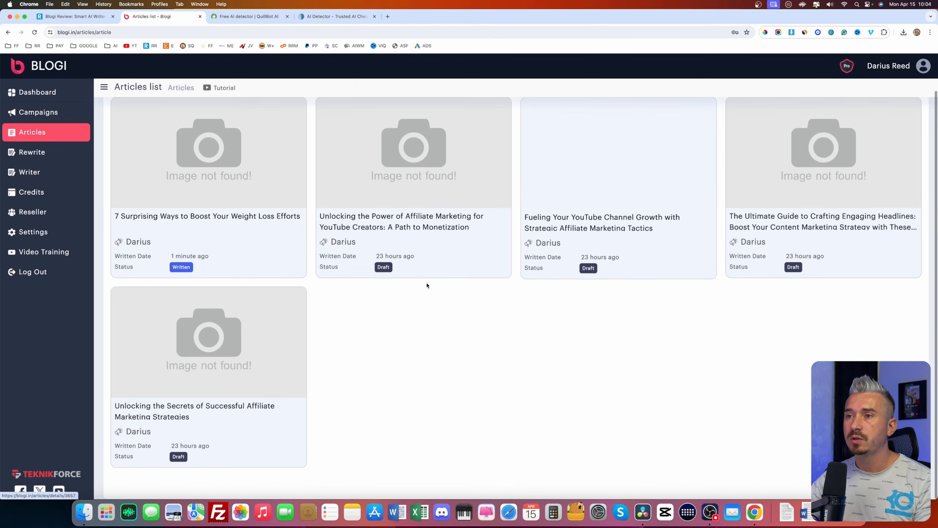
pyautogui.click(402, 163)
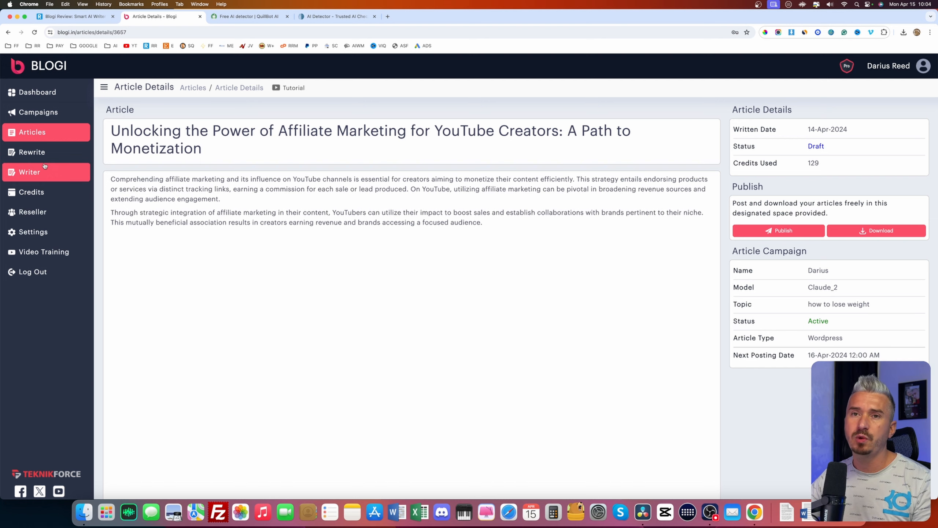
# Tour the Rewrite and Writer pages, viewing the campaign choices and the list of available AI models in the Writer form
pyautogui.click(34, 157)
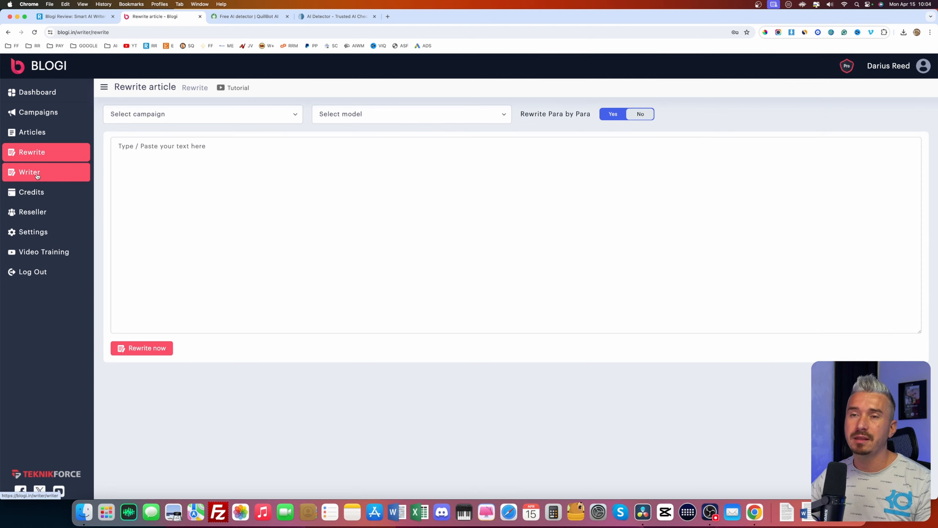
pyautogui.click(35, 172)
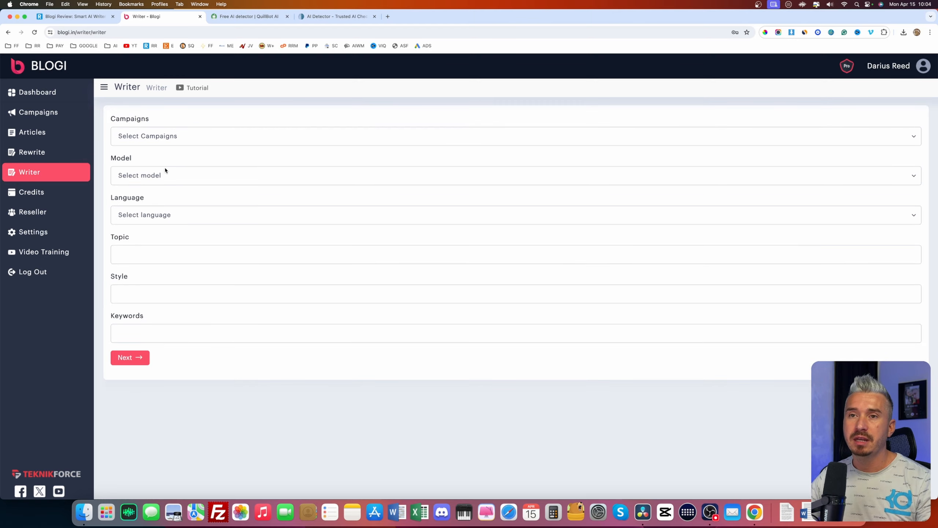
pyautogui.click(169, 141)
pyautogui.click(178, 157)
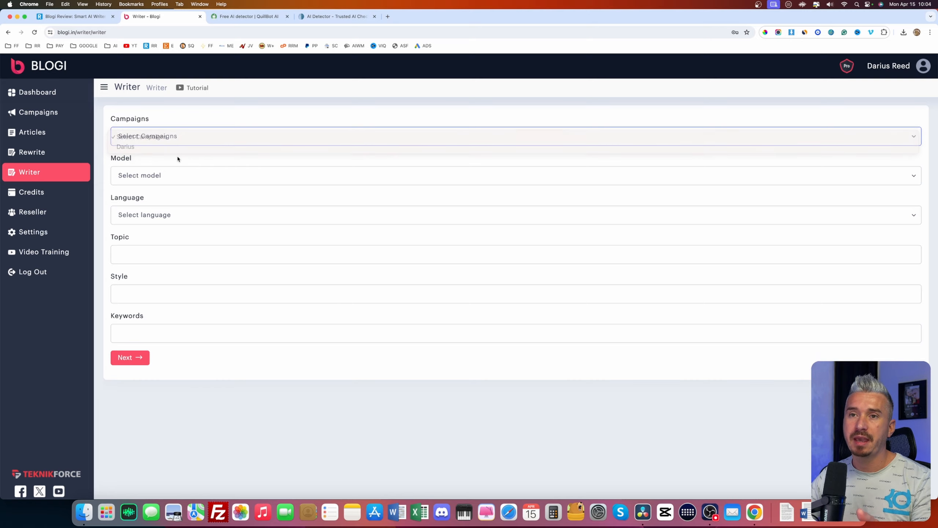
pyautogui.click(155, 170)
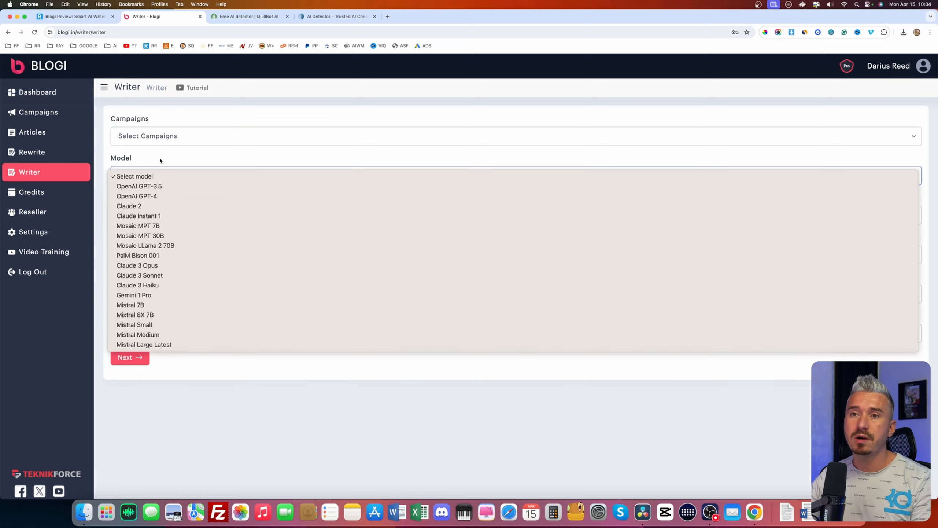
pyautogui.click(157, 159)
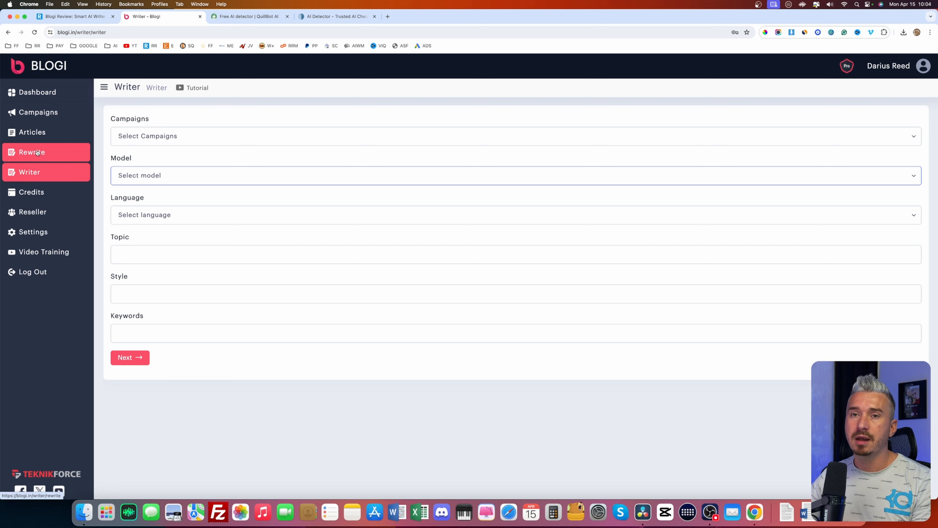
# Open the article "Fueling Your YouTube Channel Growth with Strategic Affiliate Marketing Tactics", skim its sections and highlight its campaign model
pyautogui.click(33, 134)
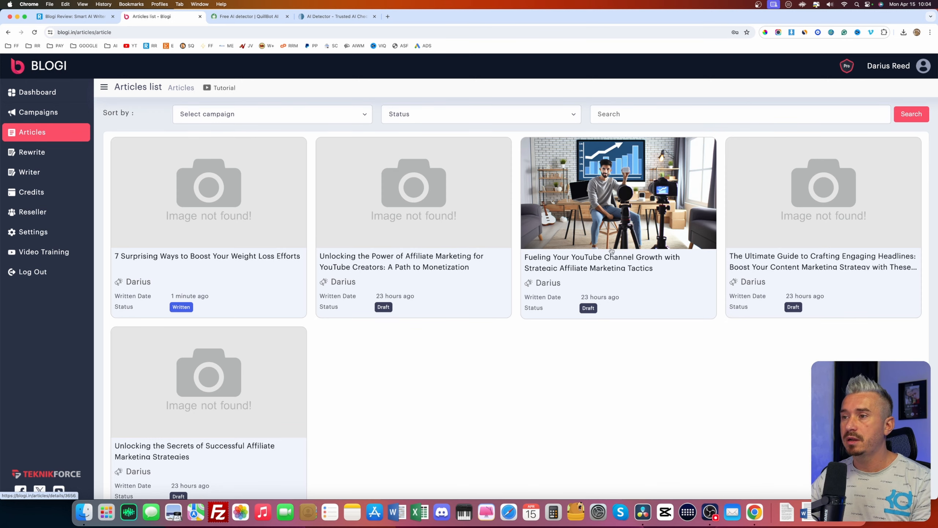
pyautogui.click(595, 201)
pyautogui.scroll(-10, 394, 327)
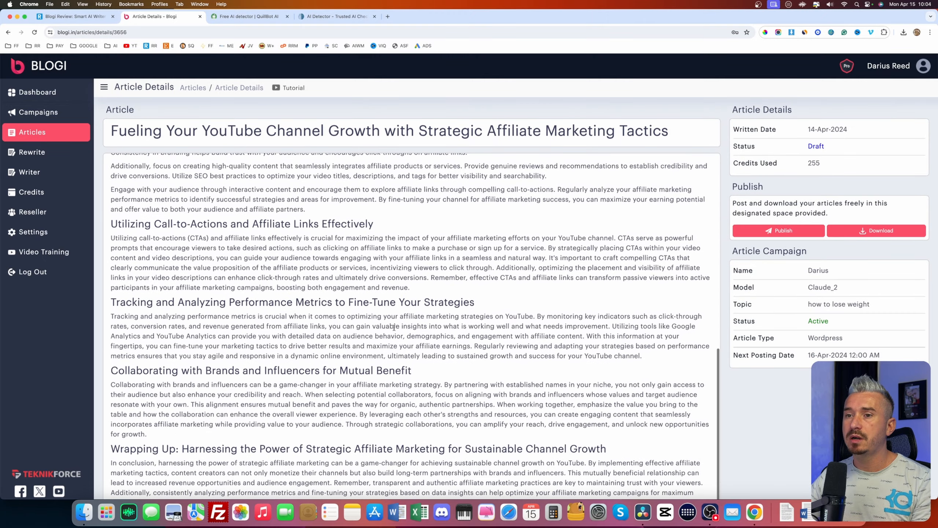
pyautogui.scroll(10, 394, 327)
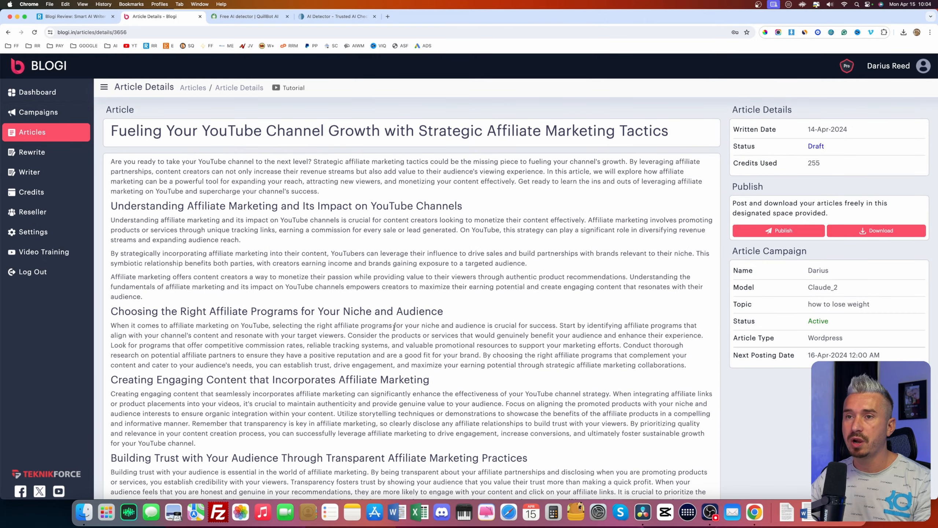
pyautogui.scroll(-3, 393, 327)
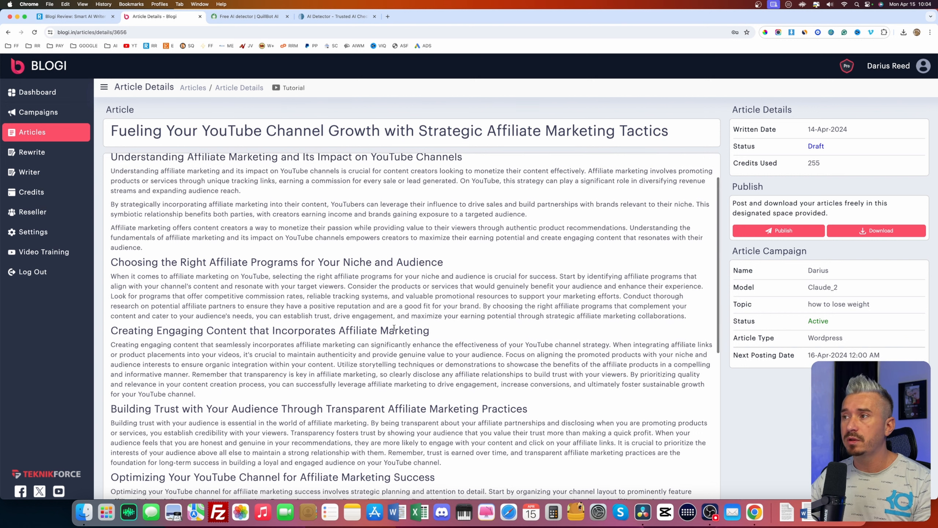
pyautogui.scroll(3, 394, 327)
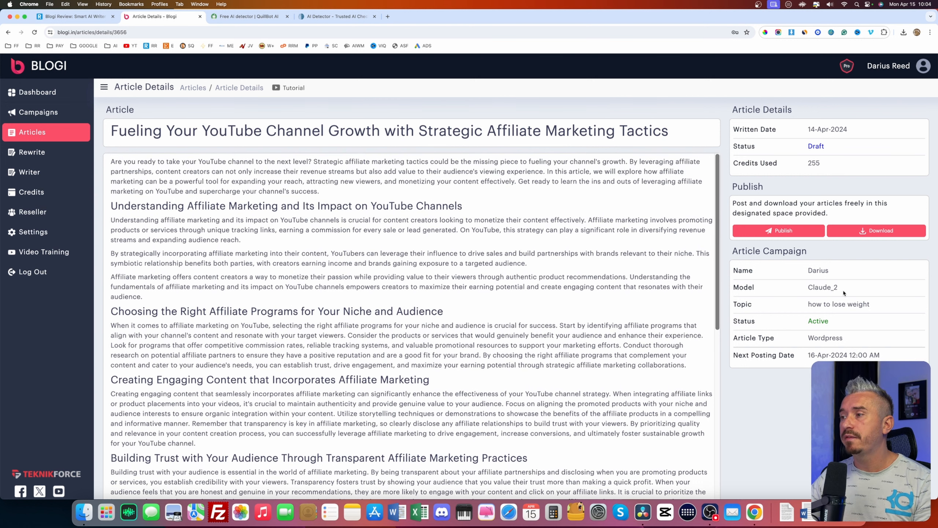
pyautogui.moveTo(839, 288); pyautogui.dragTo(817, 289)
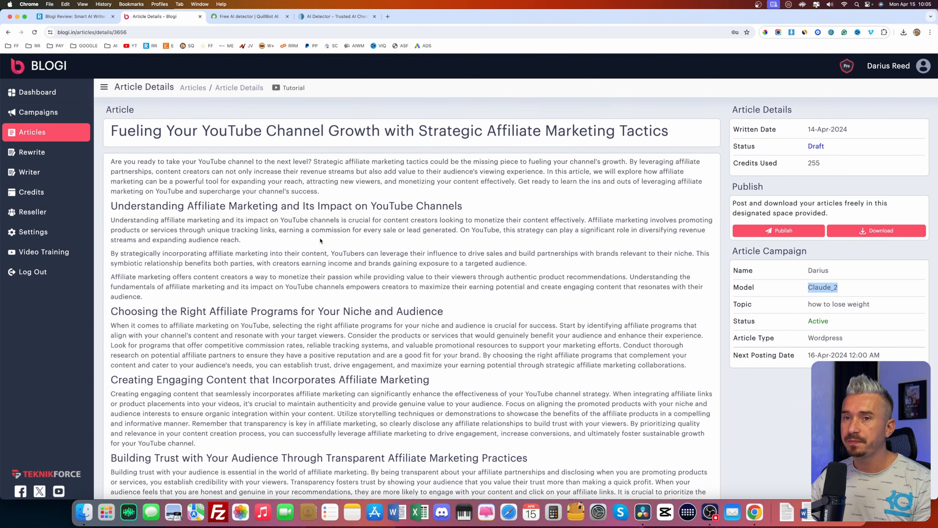
# Copy the three paragraphs under "Understanding Affiliate Marketing and Its Impact on YouTube Channels"
pyautogui.scroll(-1, 320, 241)
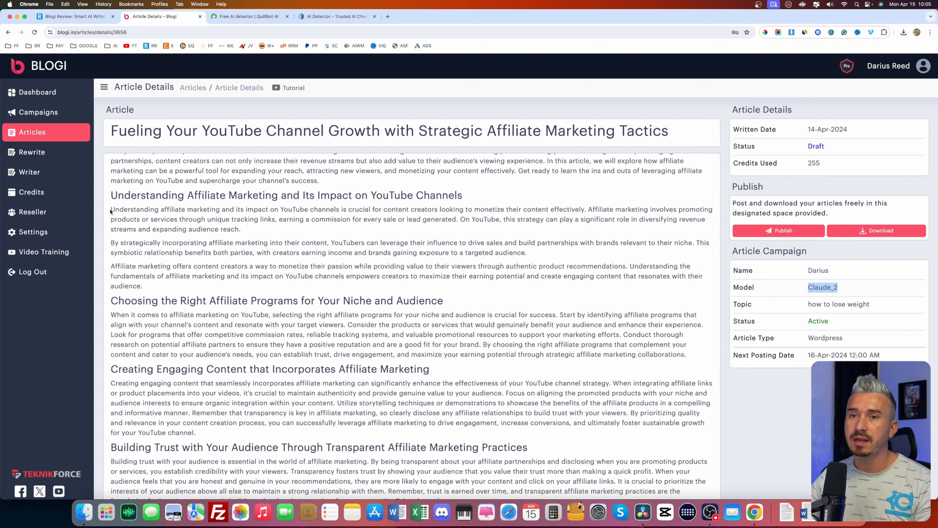
pyautogui.moveTo(110, 211); pyautogui.dragTo(212, 286)
pyautogui.press('super+c')
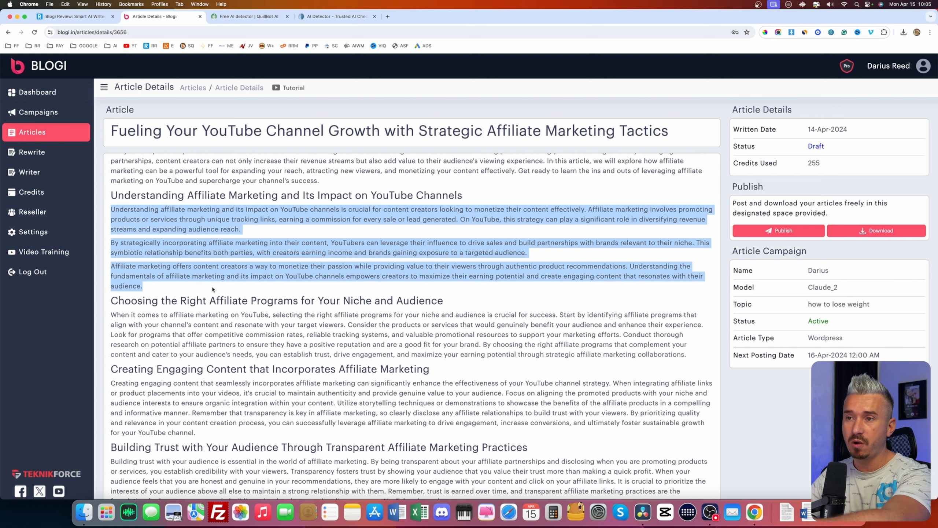
# Switch to QuillBot's AI detector, replace its text with the copied paragraphs, analyze them and highlight the resulting score
pyautogui.click(235, 17)
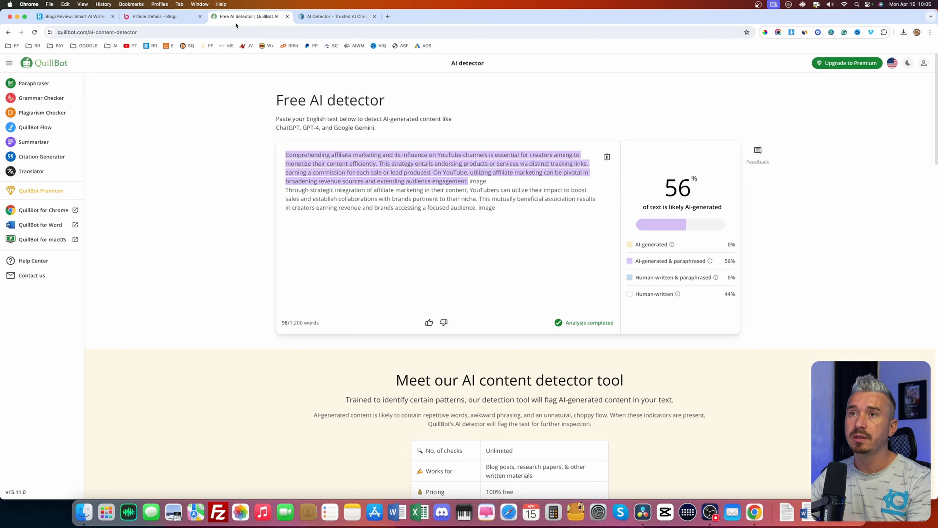
pyautogui.press('super+a')
pyautogui.press('super+v')
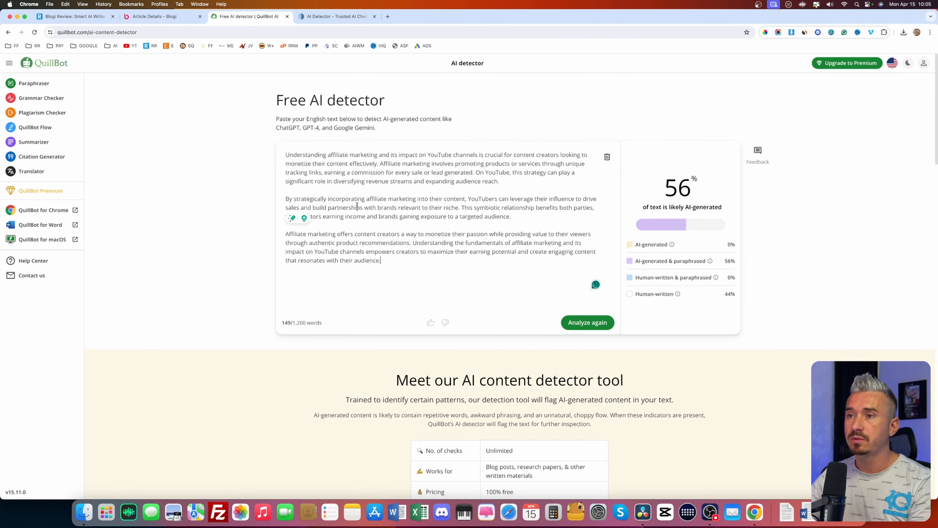
pyautogui.click(592, 324)
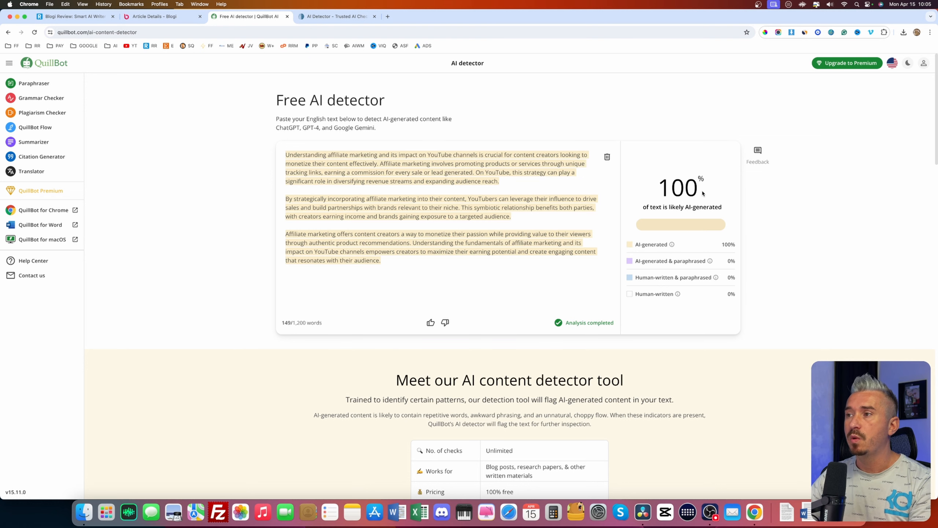
pyautogui.moveTo(702, 193); pyautogui.dragTo(610, 191)
# Switch to ZeroGPT, replace its text with the copied article paragraphs and run the detection to view the result
pyautogui.click(325, 16)
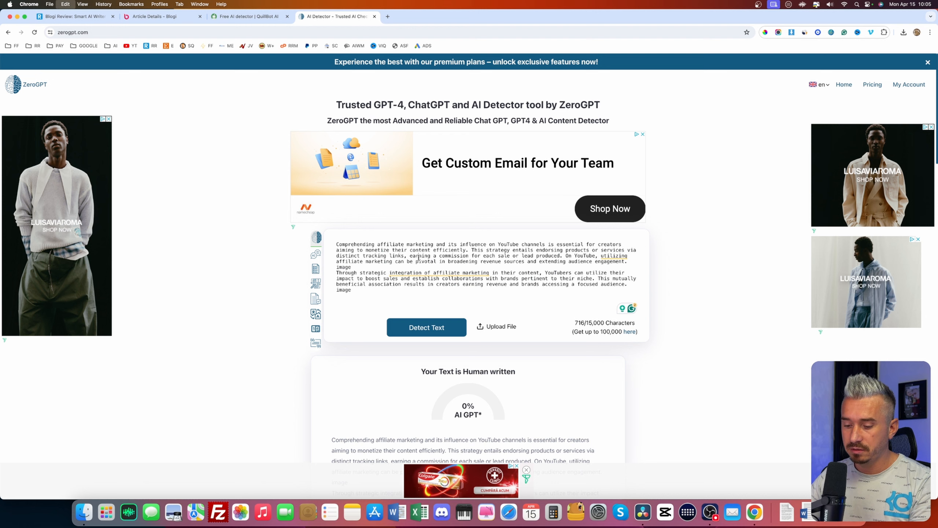
pyautogui.press('cmd+a')
pyautogui.press('cmd+v')
pyautogui.click(432, 321)
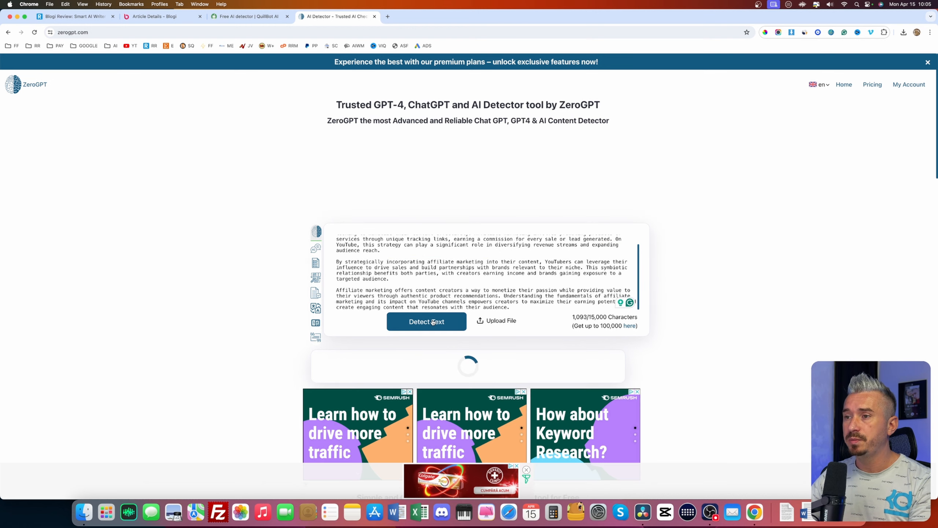
pyautogui.scroll(-2, 455, 356)
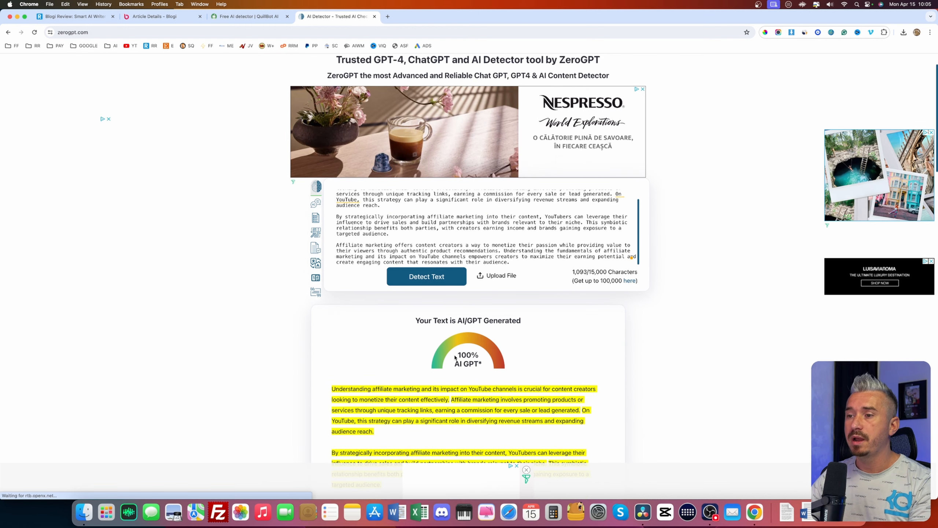
# Return to Blogi, copy the same three paragraphs from the article again and paste them into the Rewrite article text area
pyautogui.click(159, 16)
pyautogui.click(300, 172)
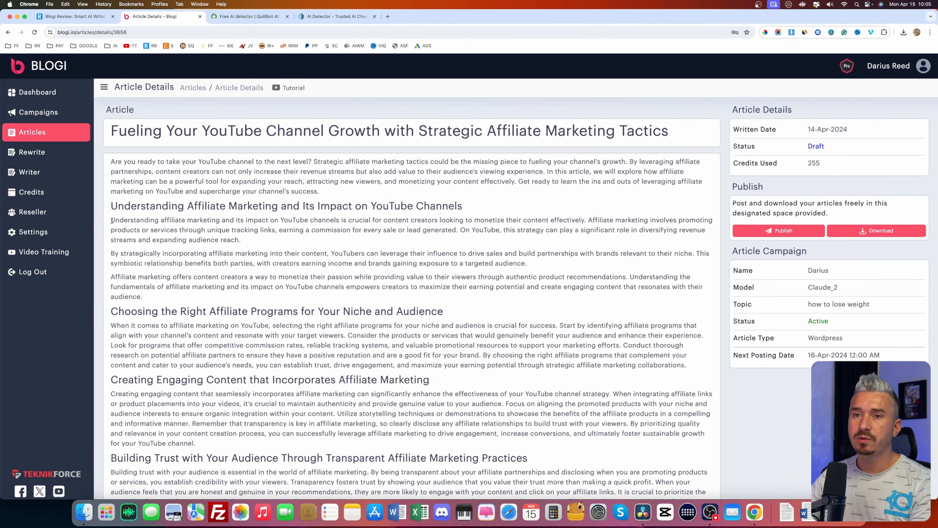
pyautogui.moveTo(111, 221); pyautogui.dragTo(154, 296)
pyautogui.press('super+c')
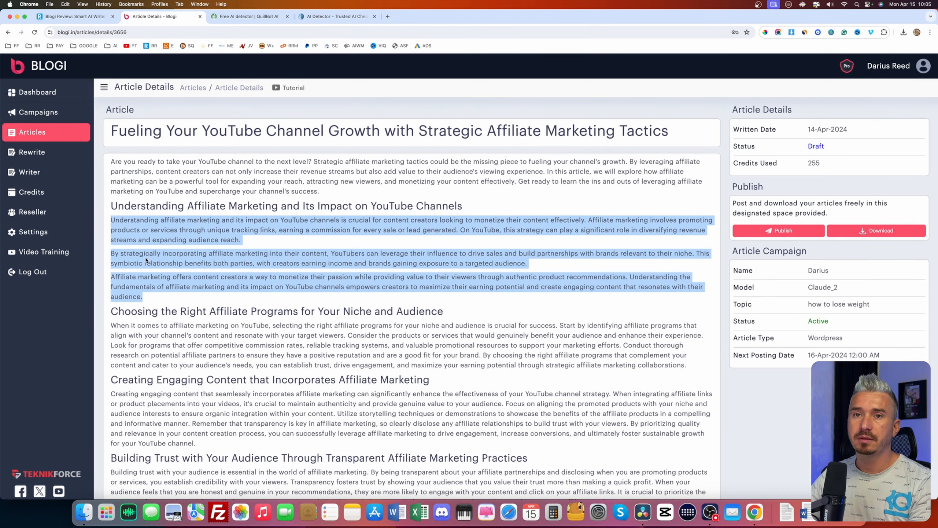
pyautogui.click(32, 152)
pyautogui.click(226, 184)
pyautogui.press('super+v')
# Select the existing campaign and the OpenAI GPT 4 model, and rewrite the pasted paragraphs
pyautogui.click(213, 115)
pyautogui.click(213, 115)
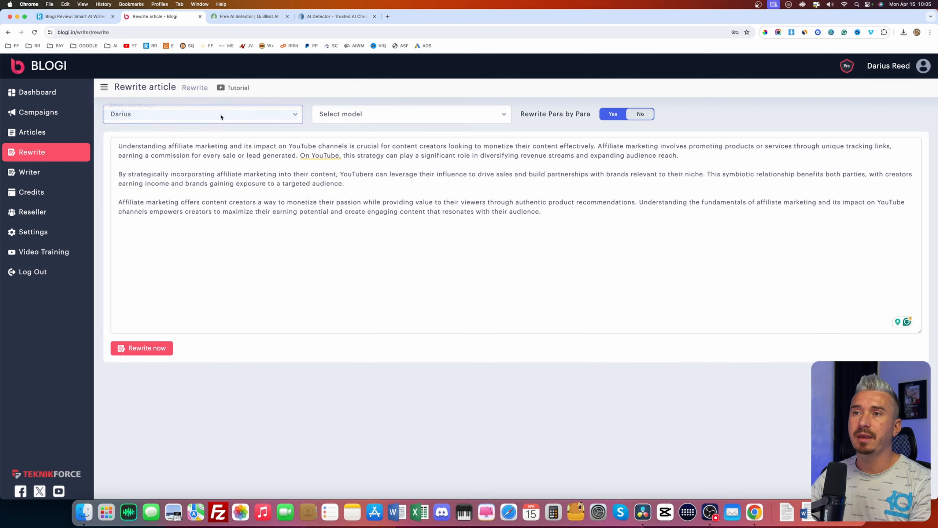
pyautogui.click(332, 117)
pyautogui.click(366, 134)
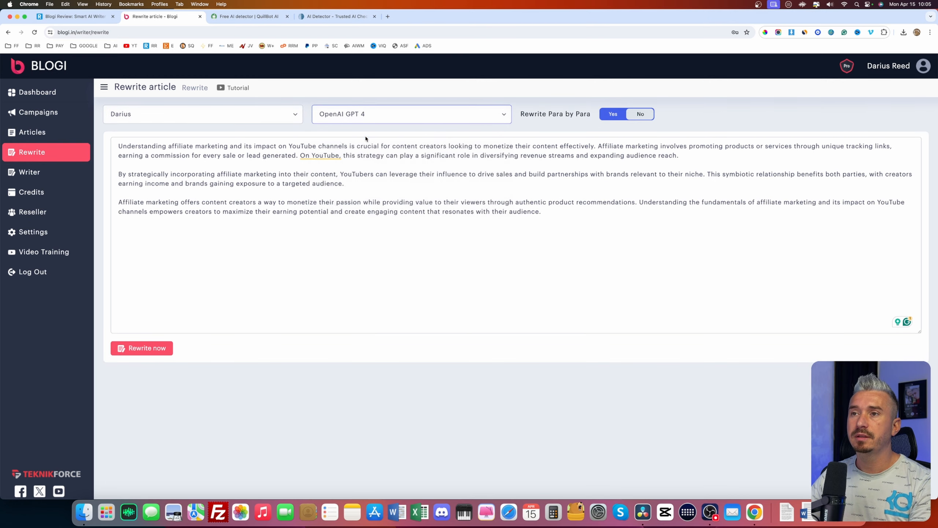
pyautogui.click(137, 351)
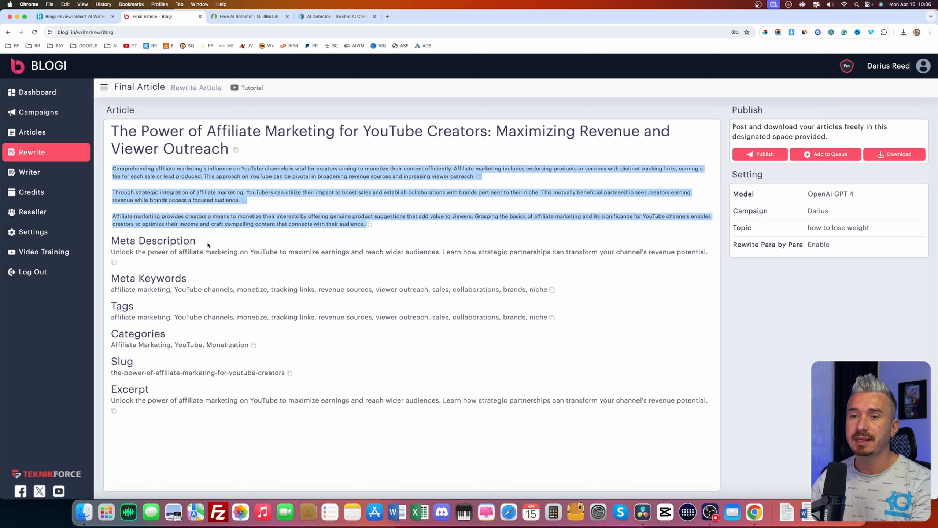
# Switch to QuillBot's AI detector, replace its text with the rewritten paragraphs and analyze them again
pyautogui.click(249, 16)
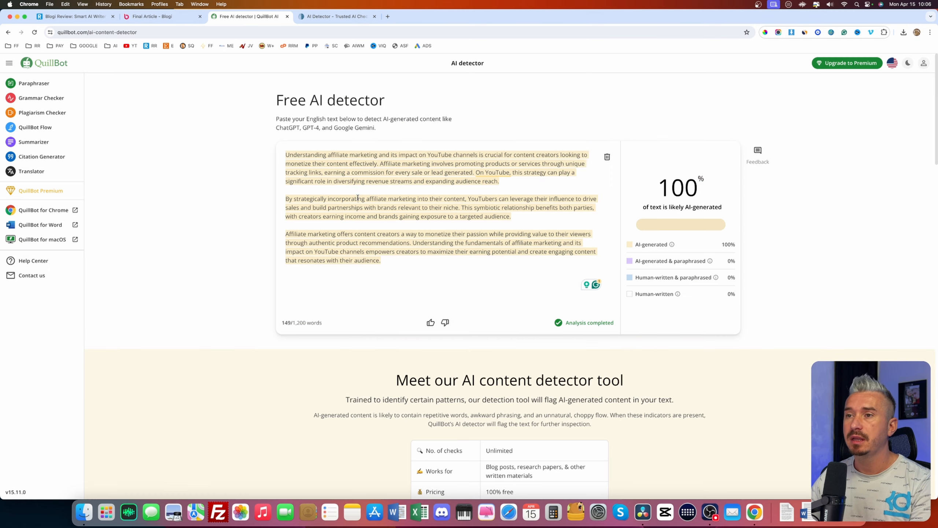
pyautogui.press('super+a')
pyautogui.write("Comprehending affiliate marketing's influence on YouTube channels is vital for creators aiming to monetize their content efficiently. Affiliate marketing includes endorsing products or services with distinct tracking links, earning a fee for each sale or lead produced. This approach on YouTube can be pivotal in broadening revenue sources and increasing viewer outreach. image Through strategic integration of affiliate marketing, YouTubers can utilize their impact to boost sales and establish collaborations with brands pertinent to their niche. This mutually beneficial partnership sees creators earning revenue while brands access a focused audience. image Affiliate marketing provides creators a means to monetize their interests by offering genuine product suggestions that add value to viewers. Grasping the basics of affiliate marketing and its significance for YouTube channels enables creators to optimize their income and craft compelling content that connects with their audience. image")
pyautogui.click(587, 322)
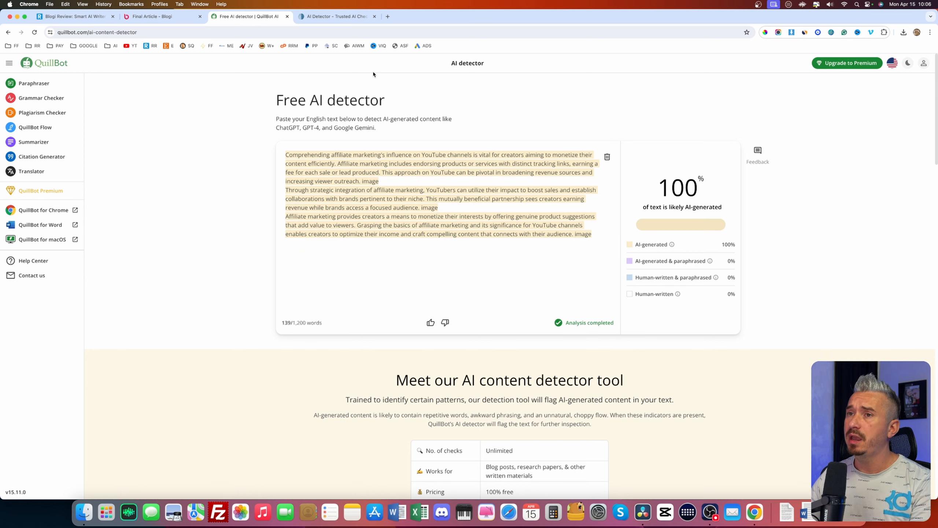
# Switch to ZeroGPT, replace its text with the rewritten paragraphs, run the detection and review the result
pyautogui.click(332, 16)
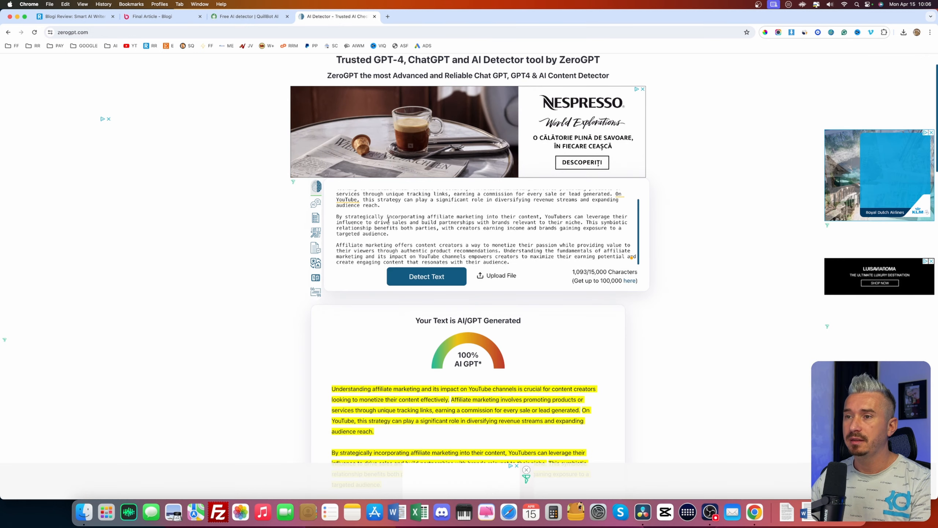
pyautogui.press('super+a')
pyautogui.write("Comprehending affiliate marketing's influence on YouTube channels is vital for creators aiming to monetize their content efficiently. Affiliate marketing includes endorsing products or services with distinct tracking links, earning a fee for each sale or lead produced. This approach on YouTube can be pivotal in broadening revenue sources and increasing viewer outreach. image Through strategic integration of affiliate marketing, YouTubers can utilize their impact to boost sales and establish collaborations with brands pertinent to their niche. This mutually beneficial partnership sees creators earning revenue while brands access a focused audience. image Affiliate marketing provides creators a means to monetize their interests by offering genuine product suggestions that add value to viewers. Grasping the basics of affiliate marketing and its significance for YouTube channels enables creators to optimize their income and craft compelling content that connects with their audience. image")
pyautogui.click(427, 277)
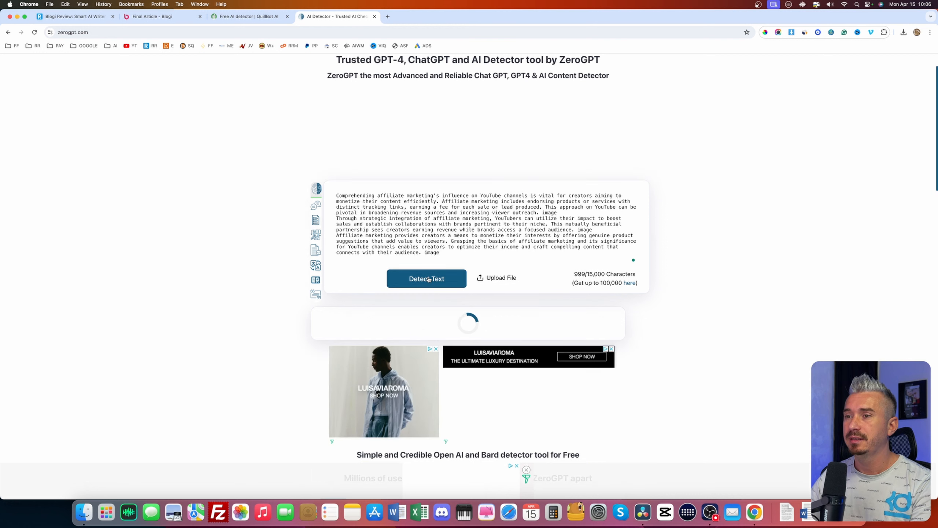
pyautogui.scroll(-3, 431, 259)
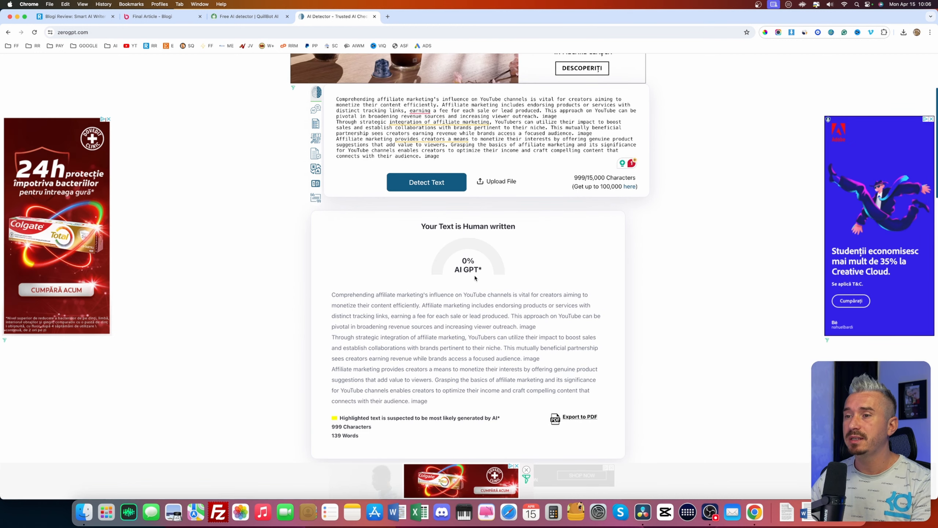
pyautogui.scroll(-1, 475, 276)
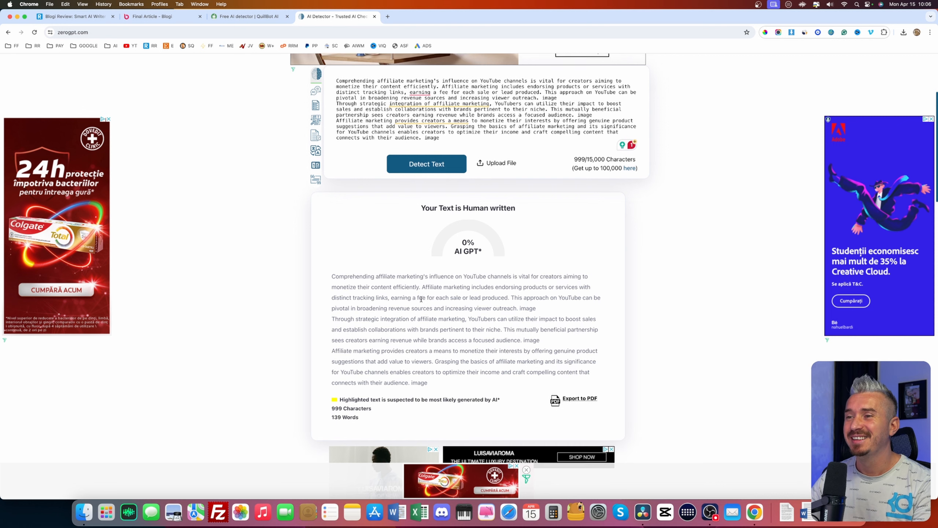
pyautogui.scroll(-1, 421, 299)
pyautogui.scroll(1, 428, 305)
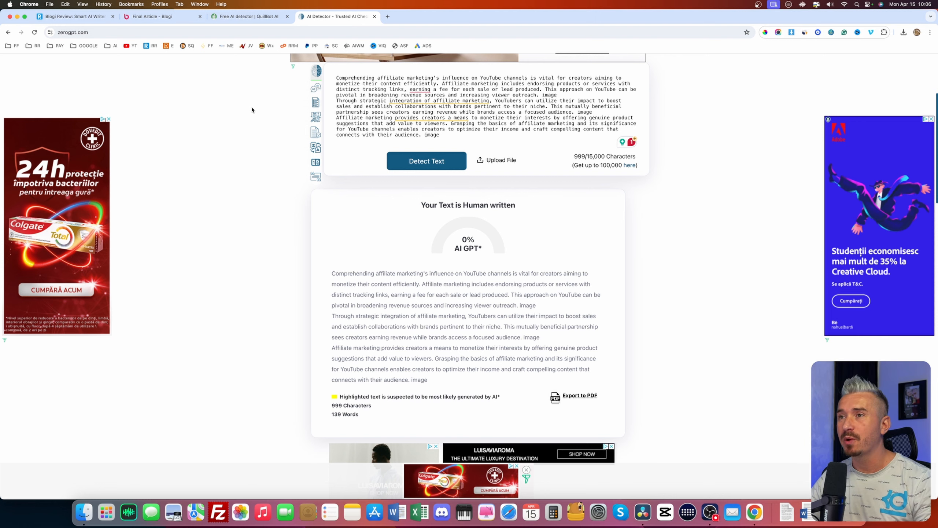
# Go back to the Blogi app and examine the dashboard's Articles chart and Top articles list
pyautogui.click(150, 17)
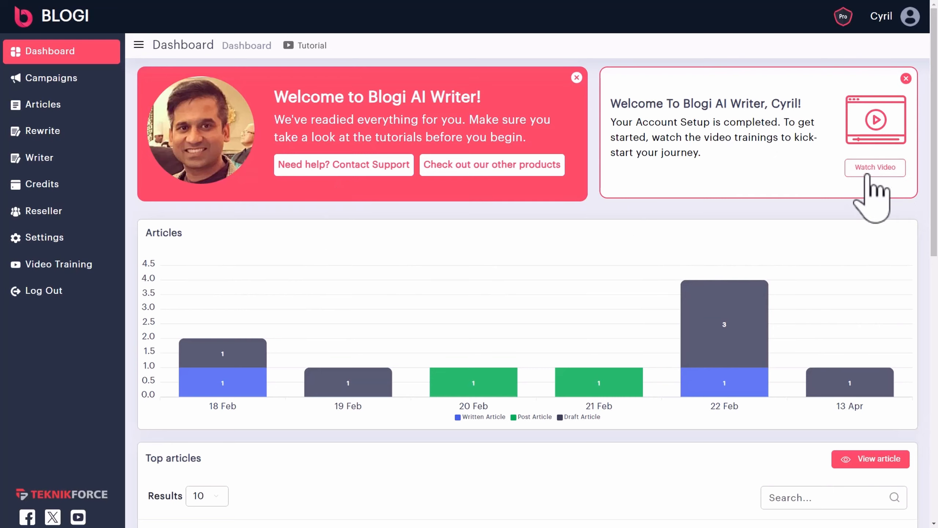
pyautogui.scroll(-1, 325, 309)
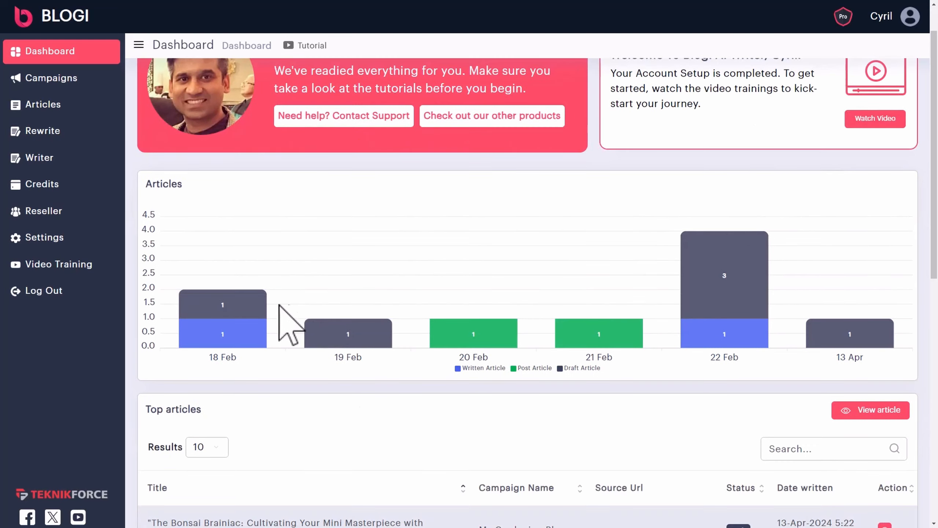
pyautogui.moveTo(272, 319)
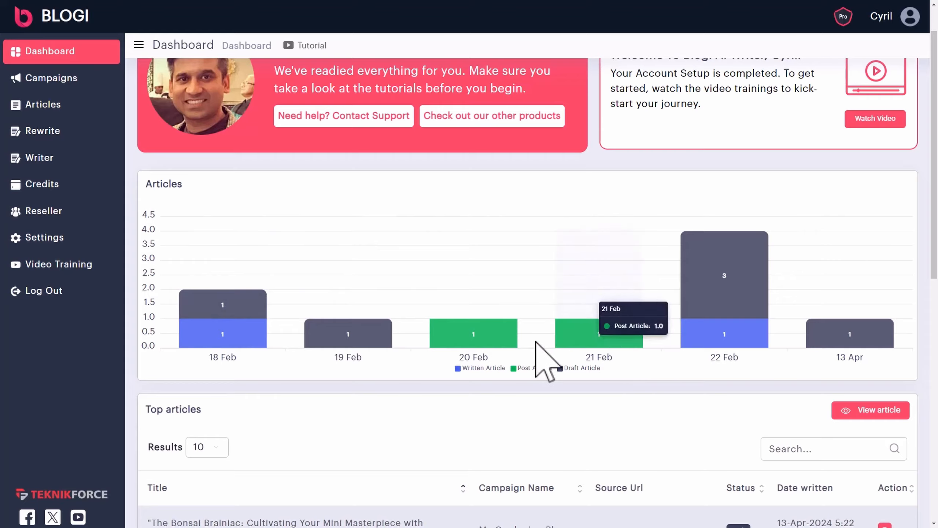
pyautogui.scroll(-1, 541, 356)
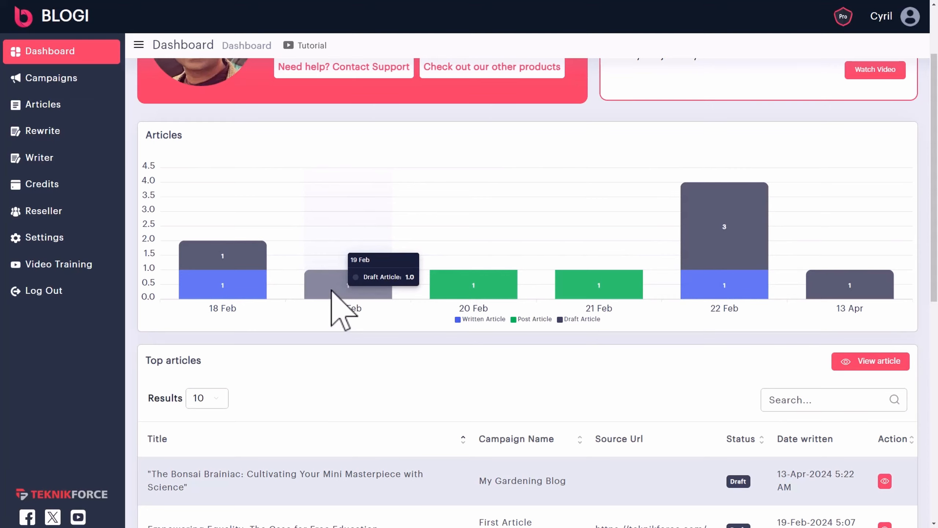
# Browse the Top articles list, open the posted "Fizika Parçacıqlarının Metafizika Mənafelərinə Tətbiqi" article and examine its title and body
pyautogui.scroll(-5, 344, 300)
pyautogui.scroll(-4, 292, 309)
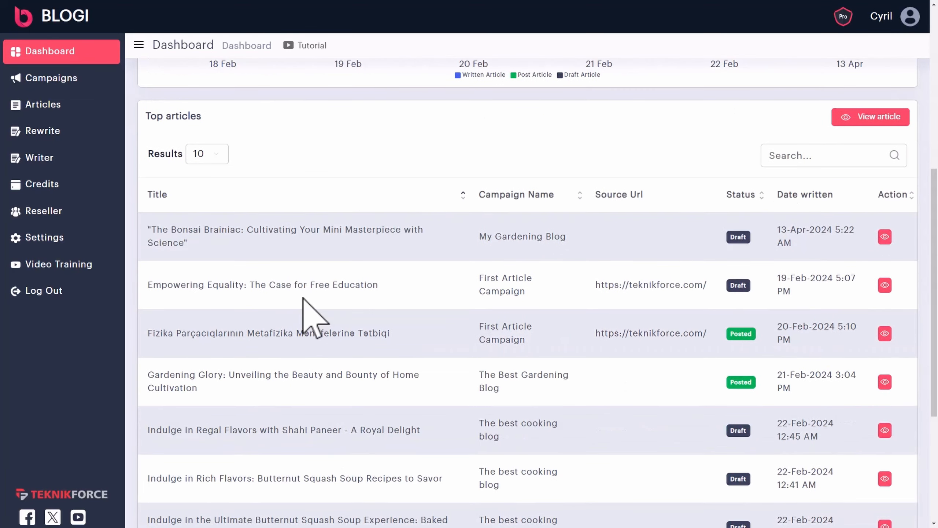
pyautogui.scroll(-3, 314, 318)
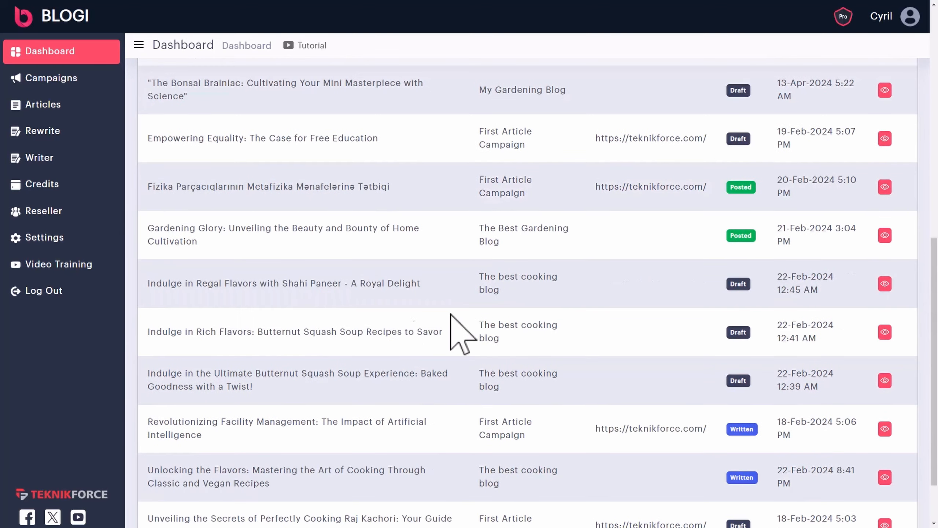
pyautogui.scroll(8, 750, 373)
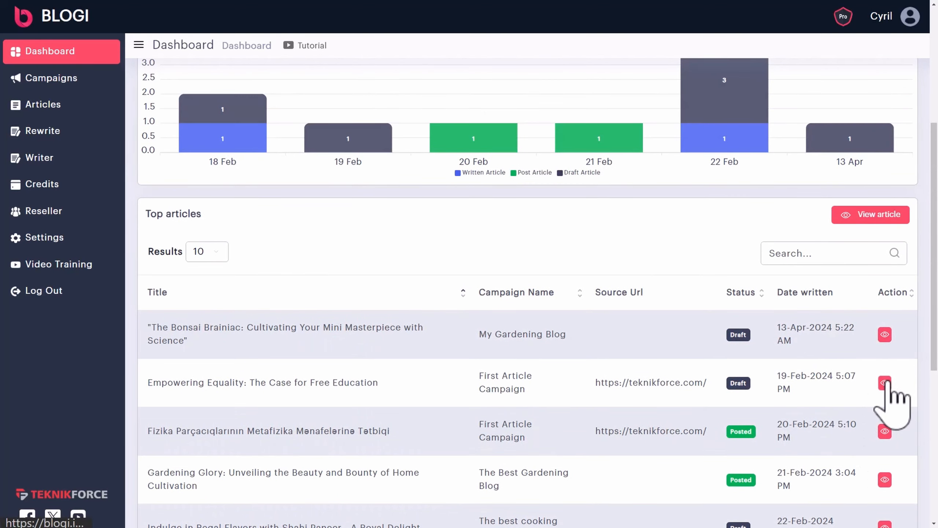
pyautogui.click(884, 431)
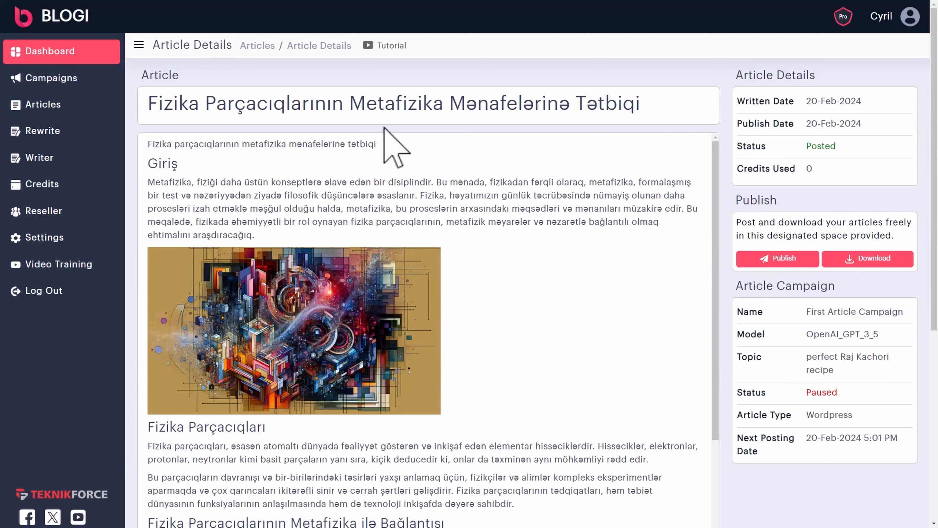
pyautogui.moveTo(163, 109); pyautogui.dragTo(418, 111)
pyautogui.click(490, 266)
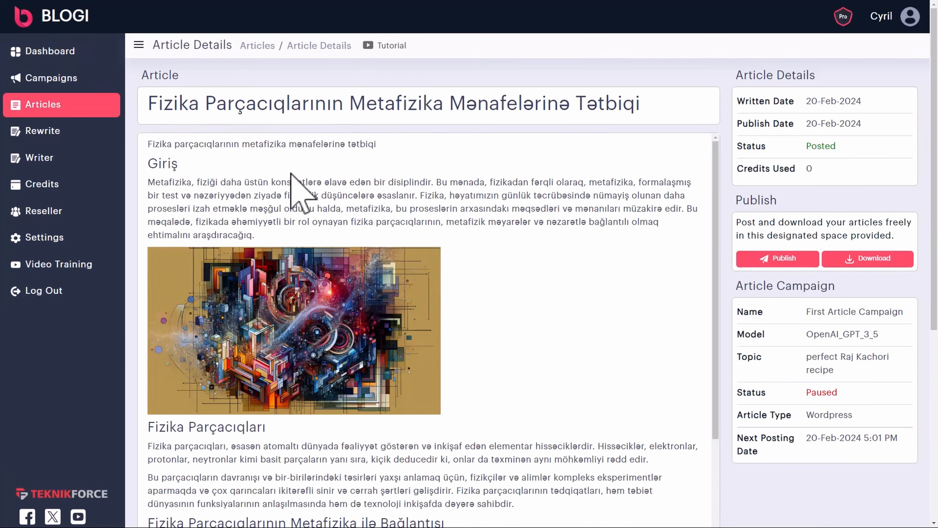
pyautogui.scroll(-1, 480, 296)
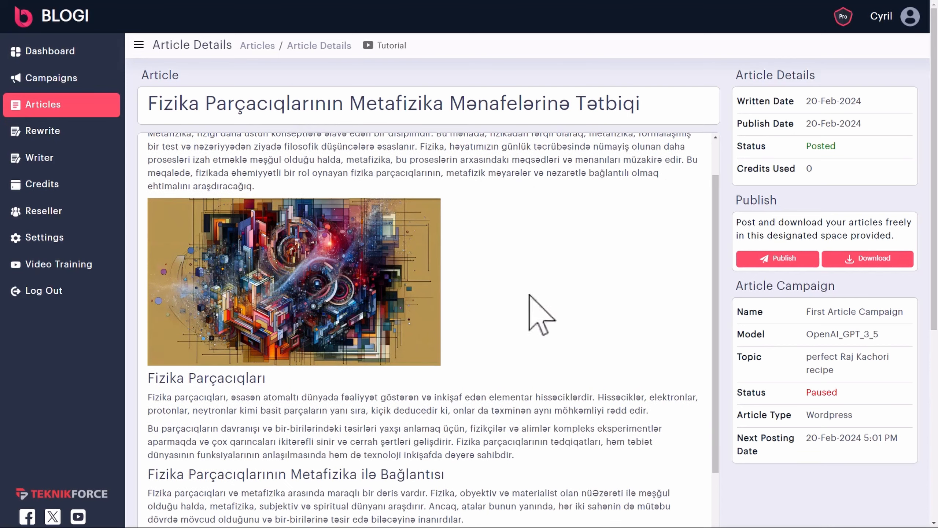
# Open "Indulge in Regal Flavors with Shahi Paneer - A Royal Delight" from the articles list and examine its title, introduction and image
pyautogui.rightClick(533, 263)
pyautogui.click(557, 296)
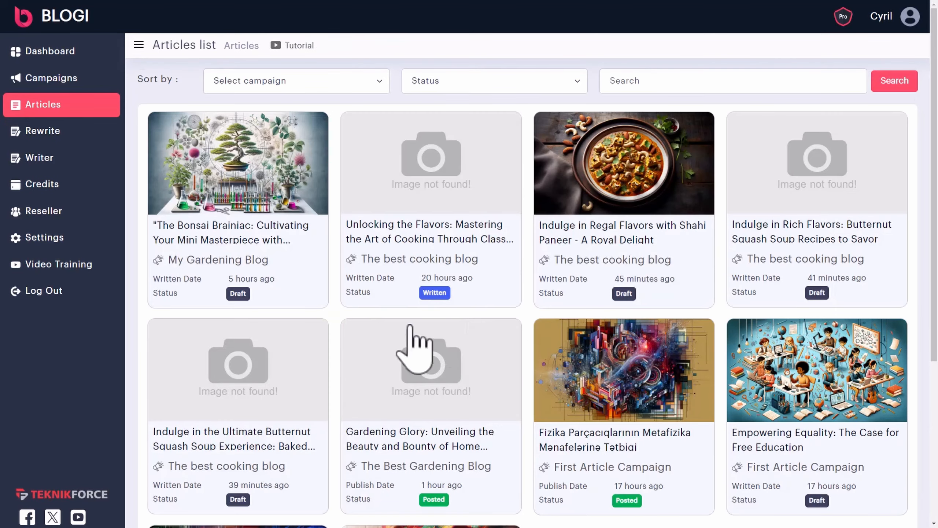
pyautogui.click(592, 236)
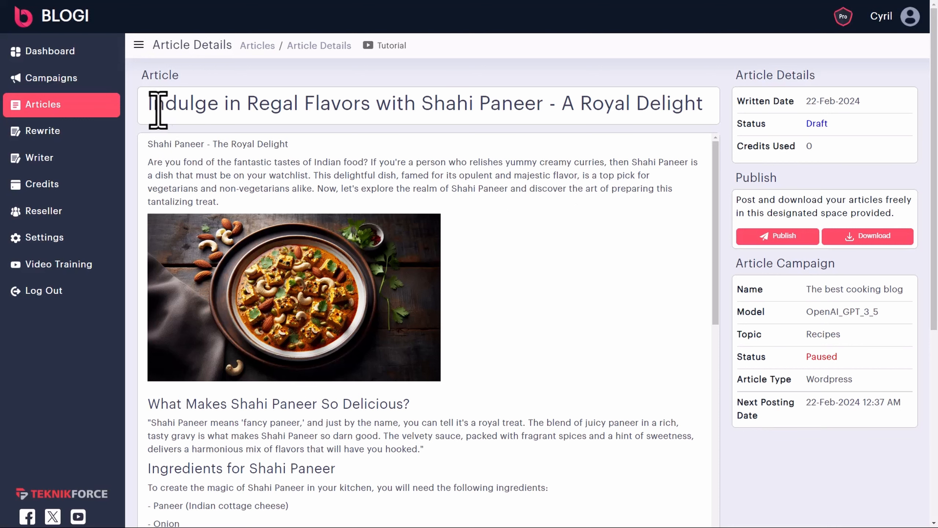
pyautogui.moveTo(207, 103); pyautogui.dragTo(437, 111)
pyautogui.click(447, 206)
pyautogui.scroll(-1, 256, 277)
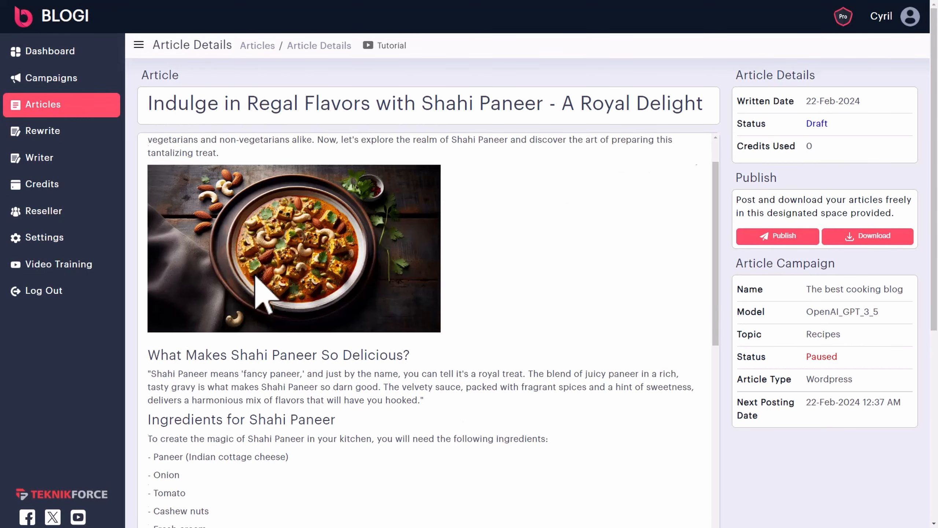
pyautogui.scroll(1, 369, 229)
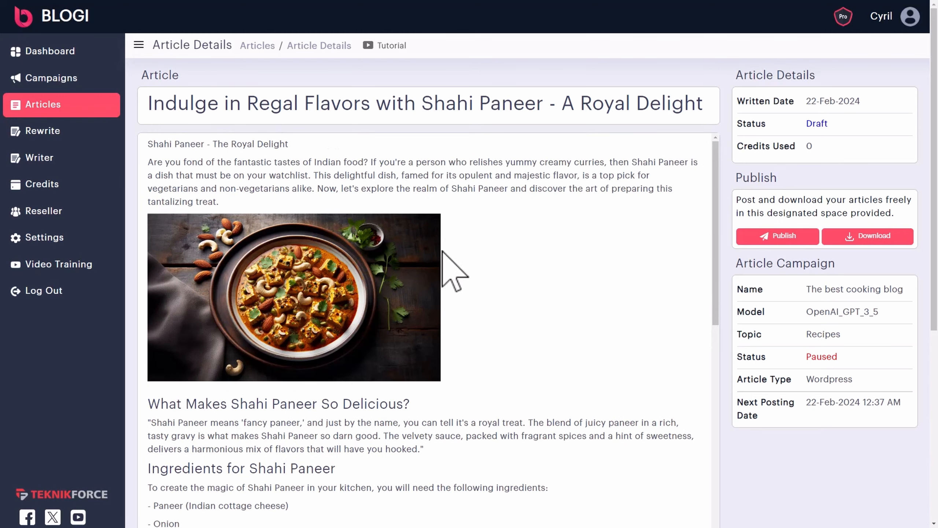
pyautogui.scroll(-1, 272, 290)
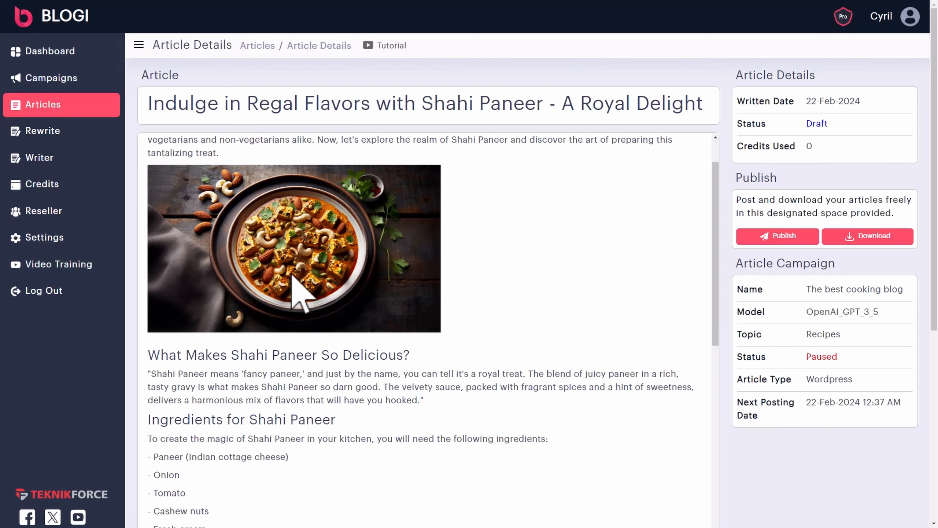
# Read through the Shahi Paneer article's ingredients, cooking method, tips and conclusion sections
pyautogui.scroll(-2, 310, 325)
pyautogui.scroll(-2, 218, 310)
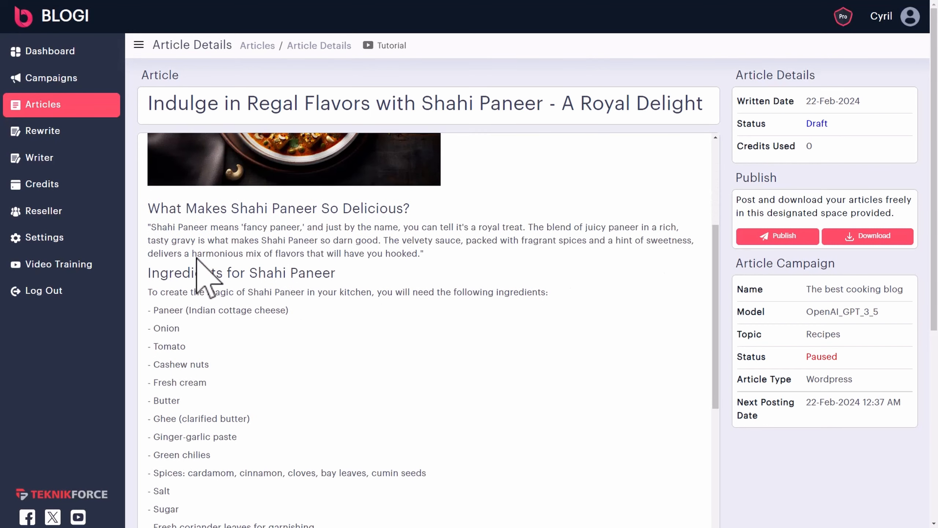
pyautogui.scroll(1, 189, 236)
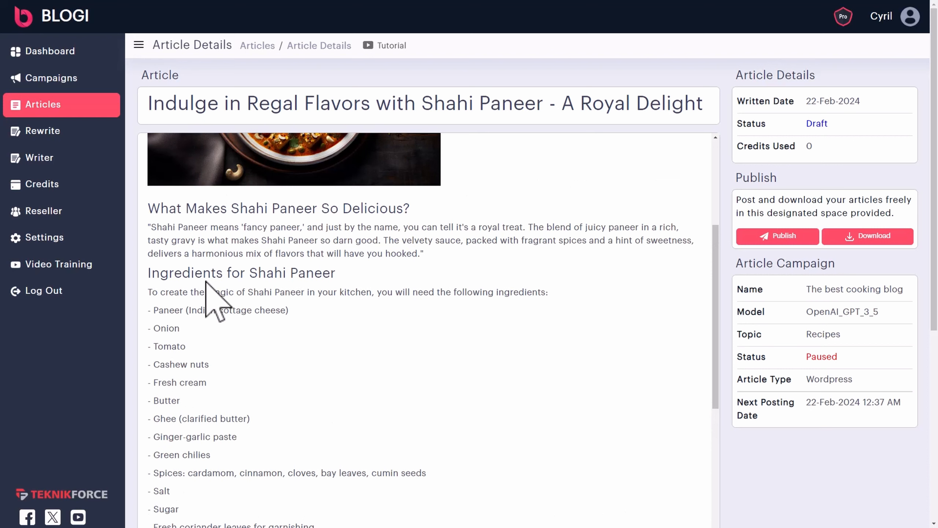
pyautogui.scroll(-2, 156, 387)
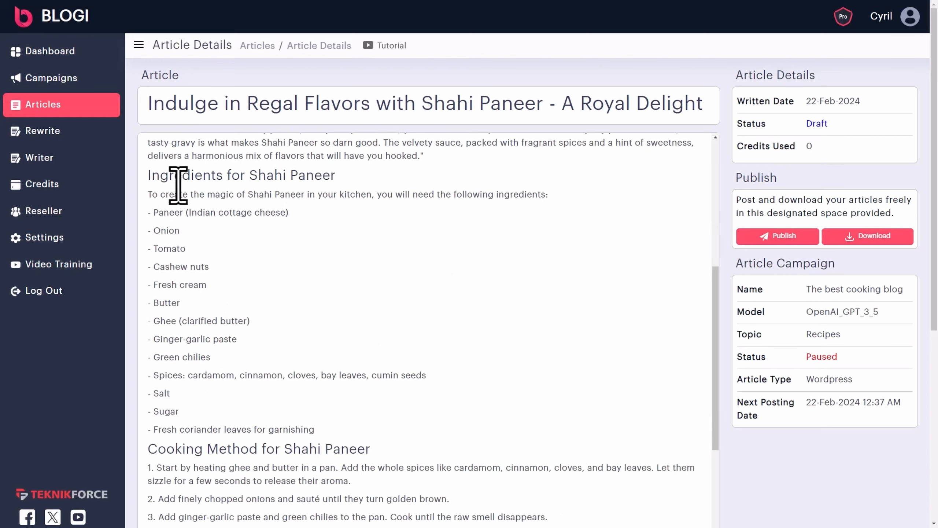
pyautogui.moveTo(178, 185); pyautogui.dragTo(314, 241)
pyautogui.click(193, 266)
pyautogui.scroll(-3, 268, 356)
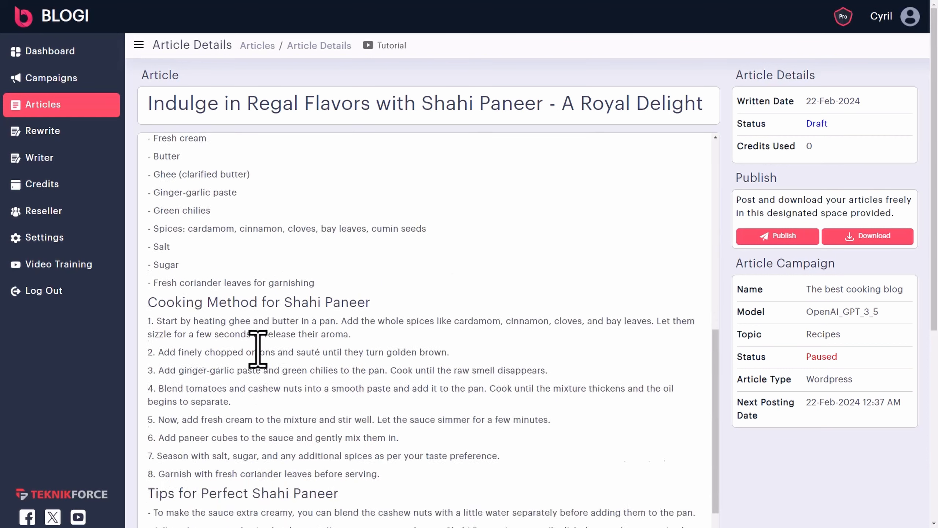
pyautogui.scroll(-2, 258, 348)
pyautogui.scroll(-3, 314, 364)
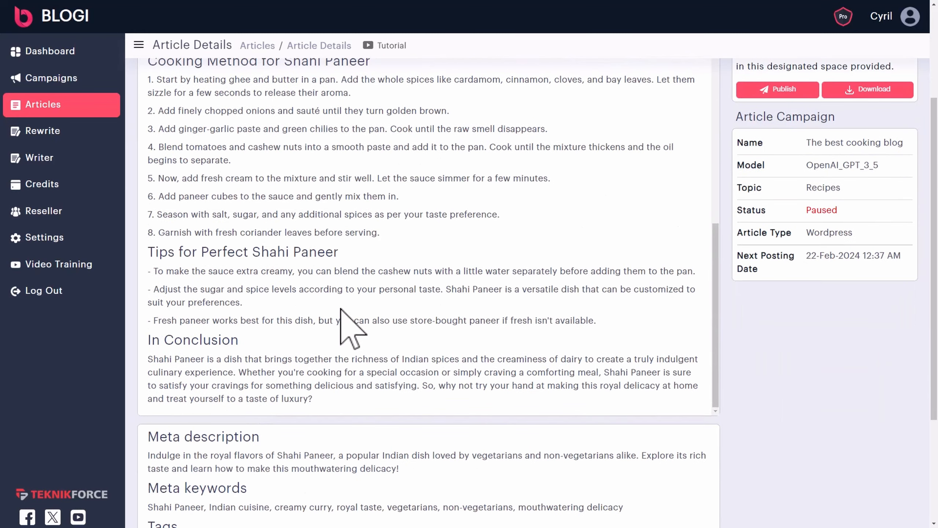
# Examine the meta description and meta keywords generated for the Shahi Paneer article
pyautogui.scroll(-4, 342, 311)
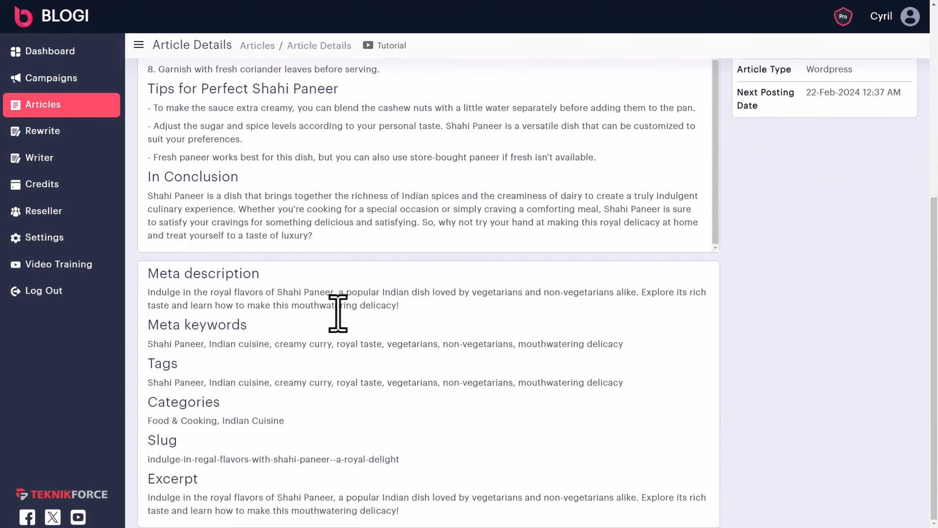
pyautogui.scroll(8, 335, 310)
pyautogui.scroll(8, 281, 222)
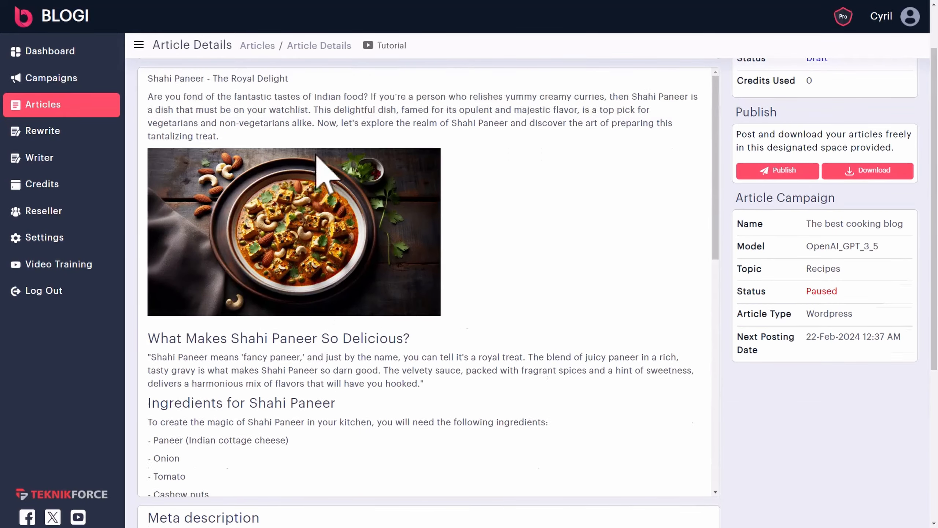
pyautogui.scroll(-9, 315, 240)
pyautogui.scroll(-4, 475, 364)
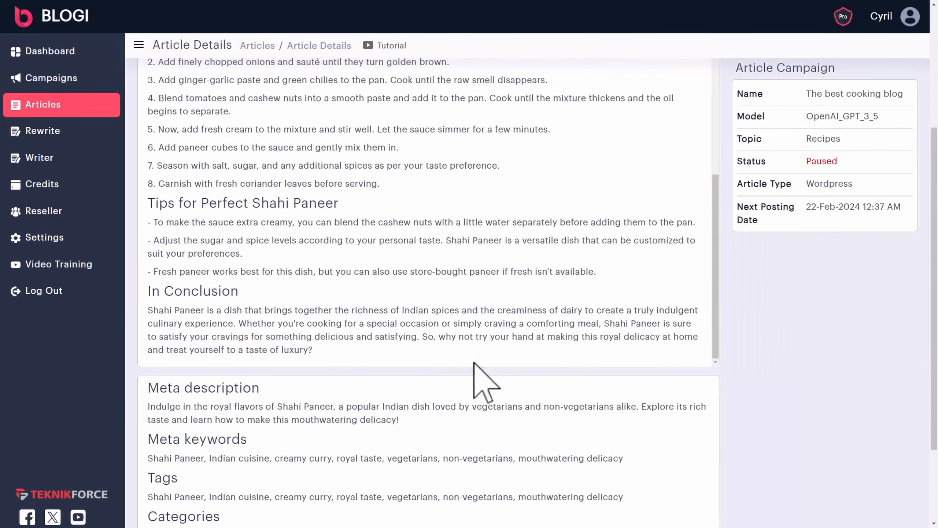
pyautogui.scroll(-2, 355, 373)
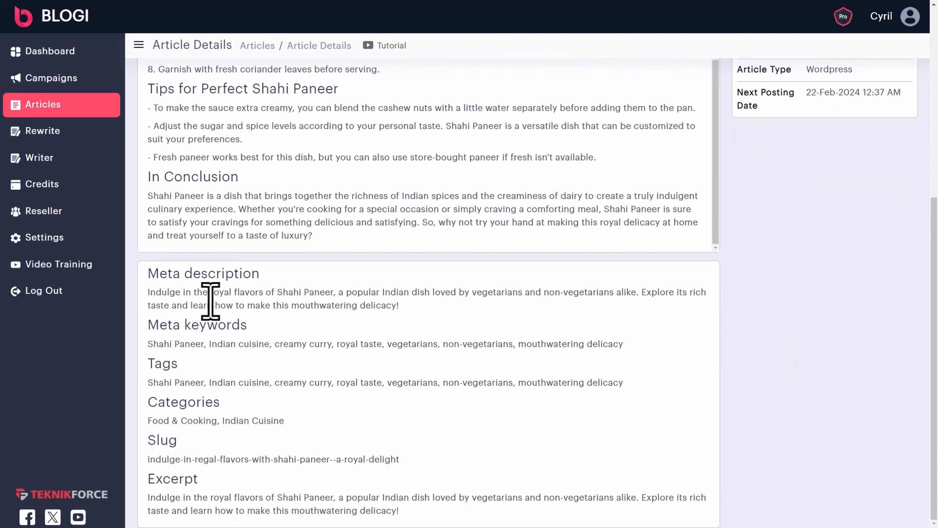
pyautogui.moveTo(174, 292); pyautogui.dragTo(393, 309)
pyautogui.click(364, 349)
pyautogui.moveTo(164, 343); pyautogui.dragTo(604, 347)
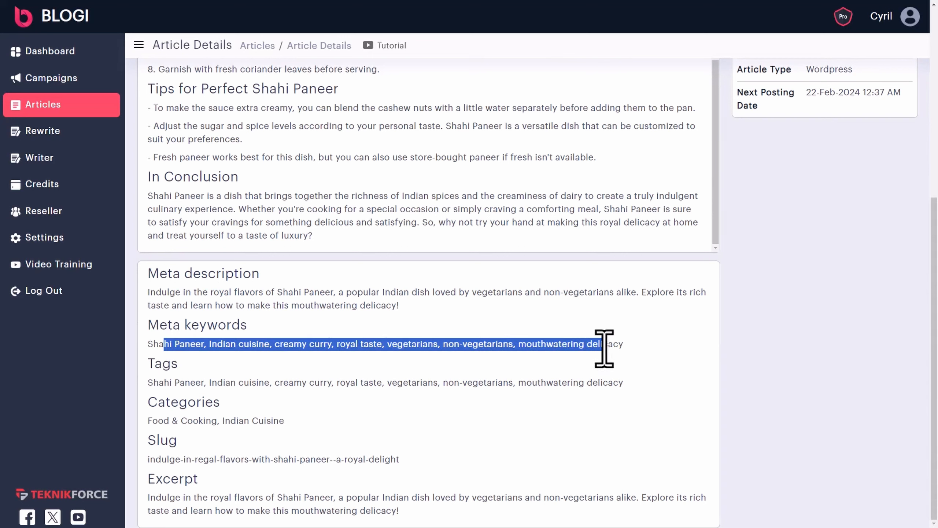
pyautogui.click(259, 360)
pyautogui.moveTo(217, 345); pyautogui.dragTo(486, 346)
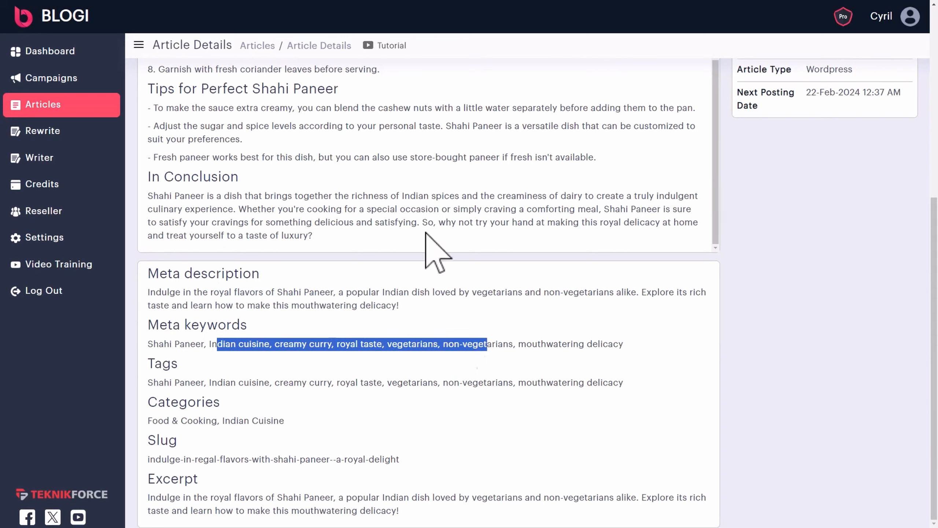
# Examine the Shahi Paneer article's tags, categories, slug and excerpt, and return to its beginning
pyautogui.click(562, 353)
pyautogui.moveTo(600, 343); pyautogui.dragTo(593, 388)
pyautogui.click(592, 382)
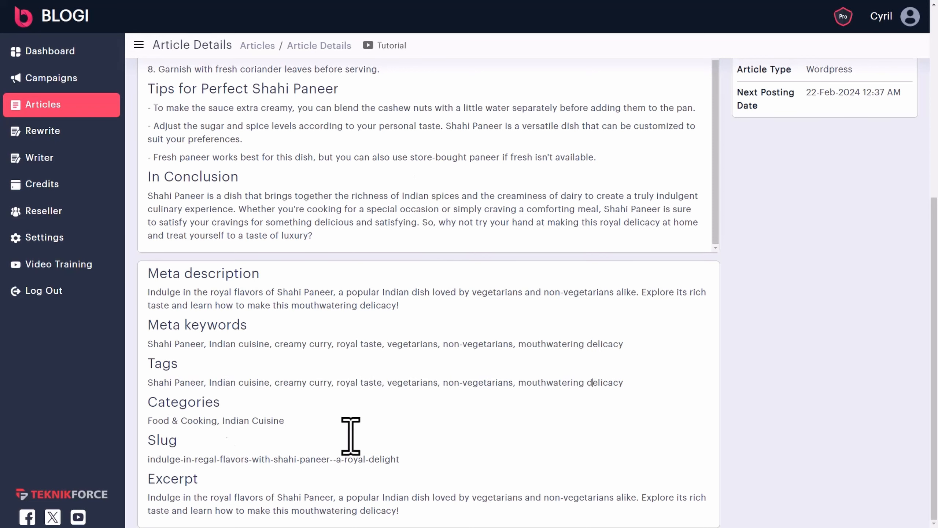
pyautogui.moveTo(170, 421); pyautogui.dragTo(257, 422)
pyautogui.click(257, 421)
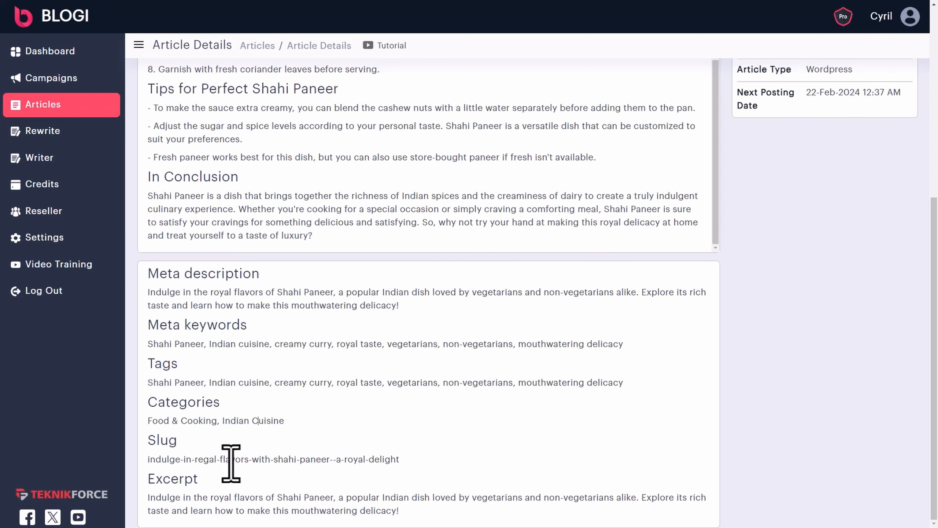
pyautogui.moveTo(167, 460); pyautogui.dragTo(374, 462)
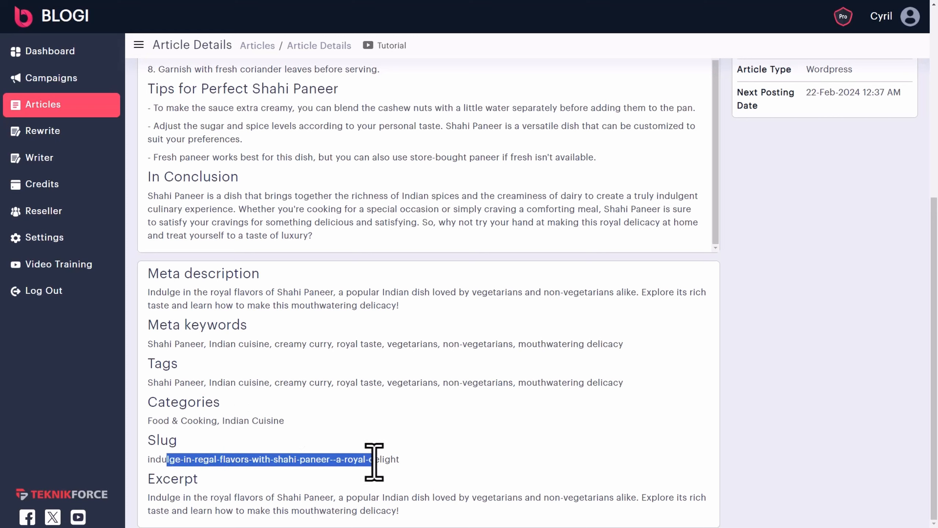
pyautogui.moveTo(173, 499); pyautogui.dragTo(431, 507)
pyautogui.click(431, 507)
pyautogui.scroll(8, 432, 429)
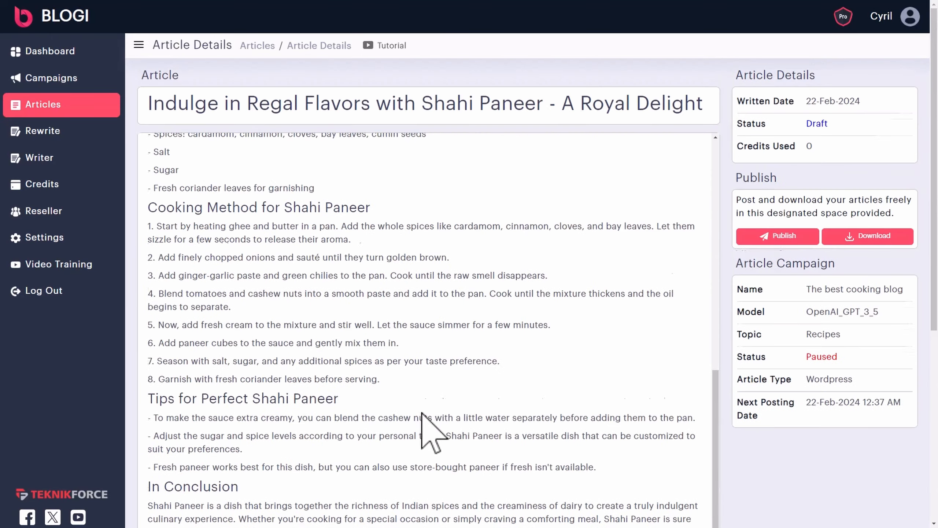
pyautogui.scroll(10, 439, 366)
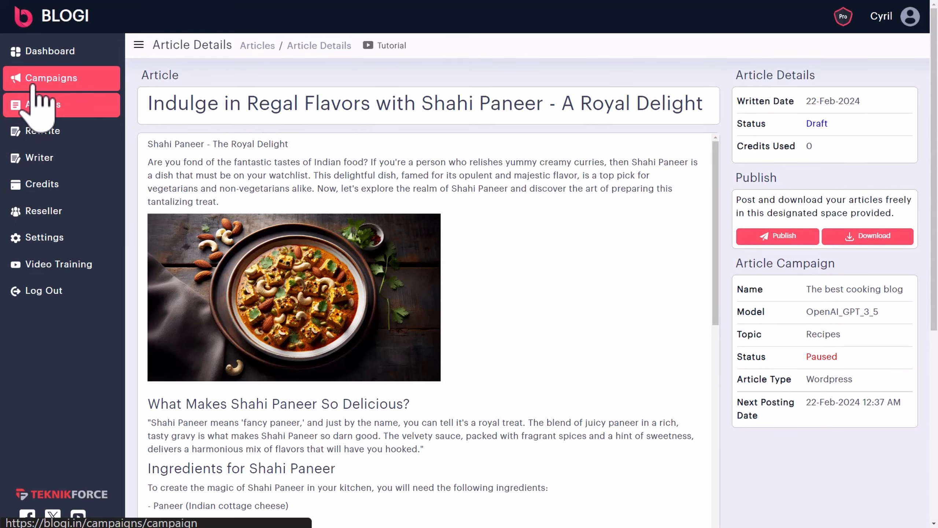
# Start adding a new campaign, name it as the owner's cooking blog and set its topic to Recipes
pyautogui.click(35, 83)
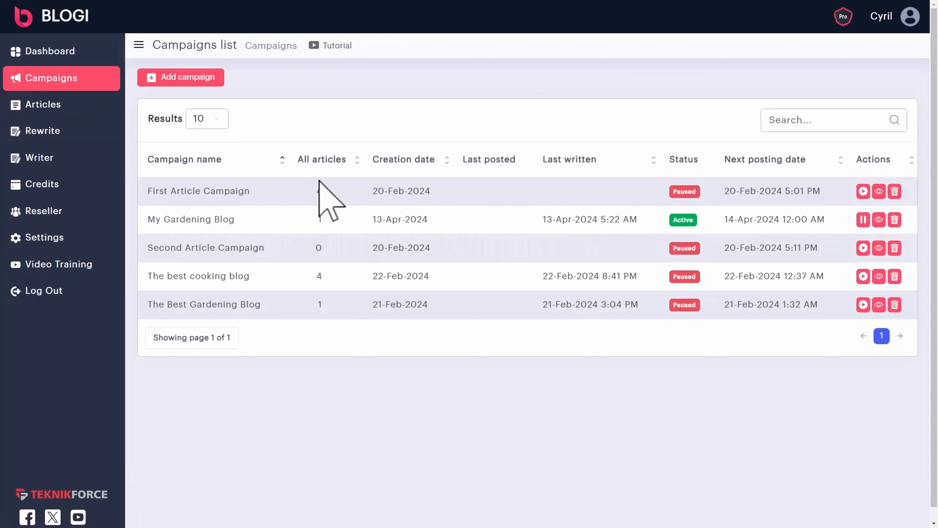
pyautogui.click(204, 82)
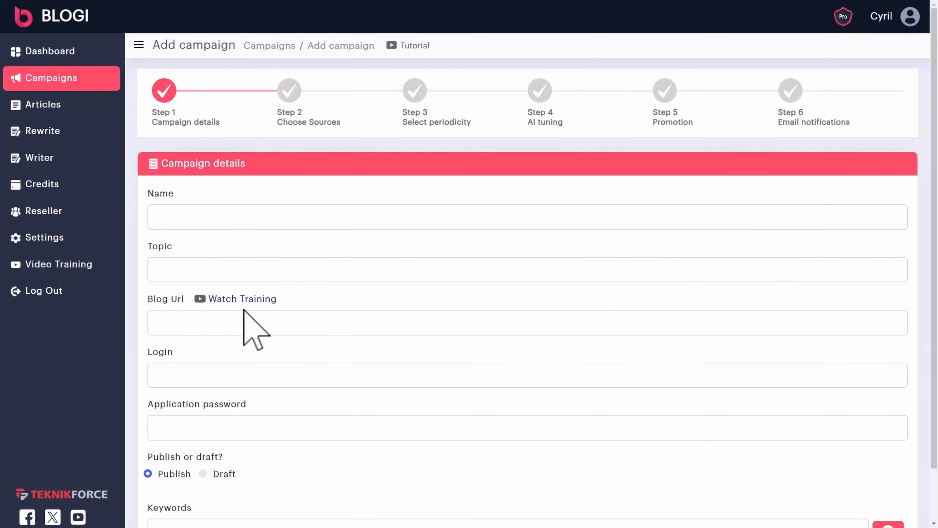
pyautogui.scroll(-1, 244, 310)
pyautogui.click(215, 168)
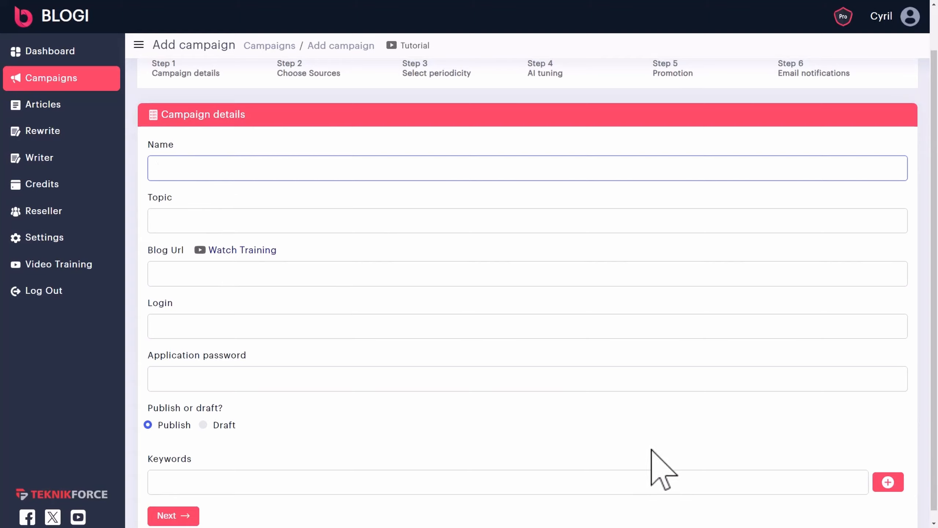
pyautogui.write("Cyril's Cooking Blog")
pyautogui.click(185, 218)
pyautogui.write('Recipes')
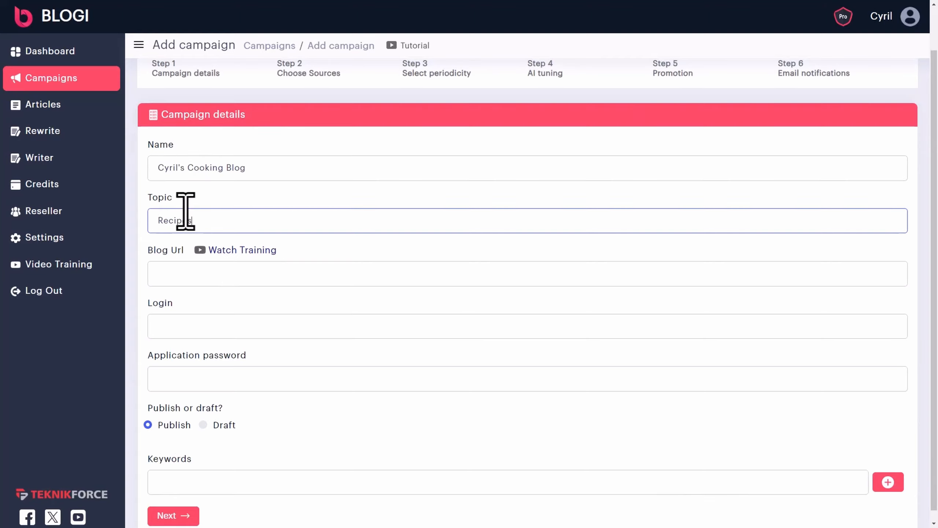
# Switch to The Daily Pursuit's WordPress admin and open the administrator's user profile at the Application Passwords section
pyautogui.press('F11')
pyautogui.click(178, 318)
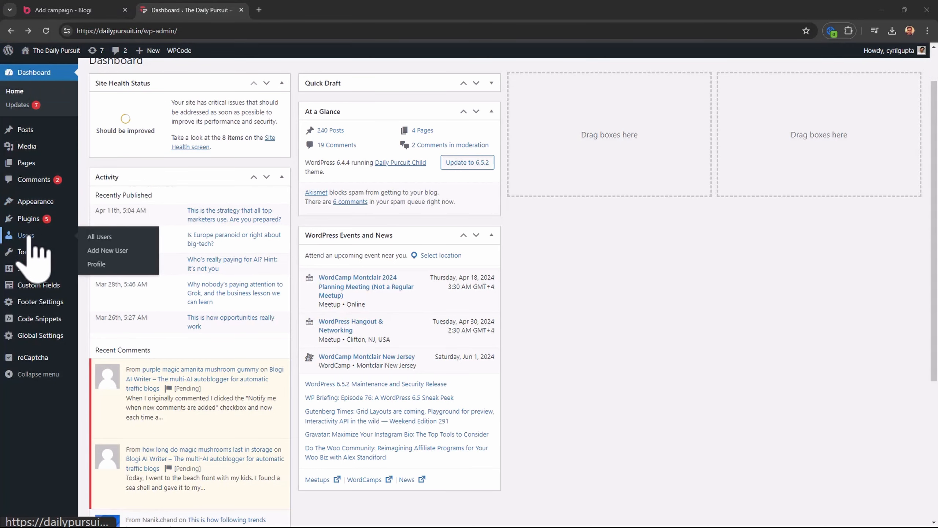
pyautogui.click(28, 237)
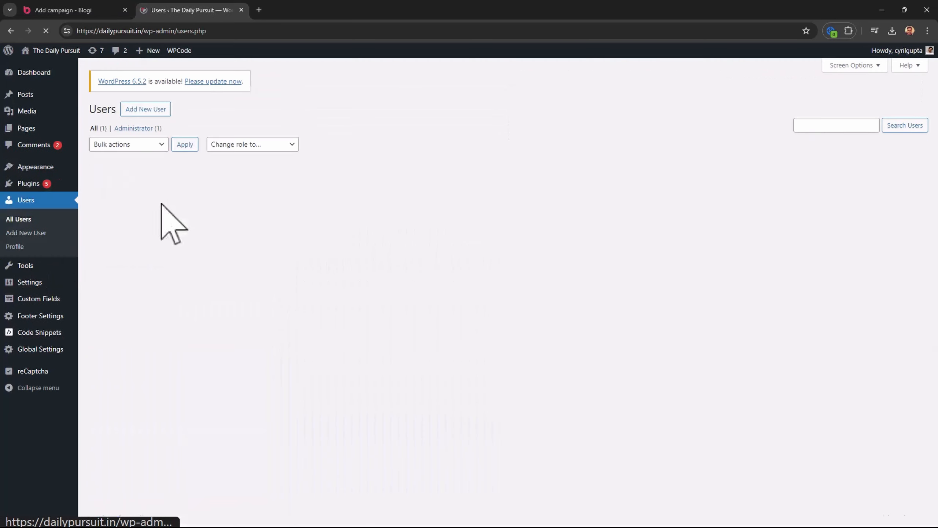
pyautogui.click(144, 183)
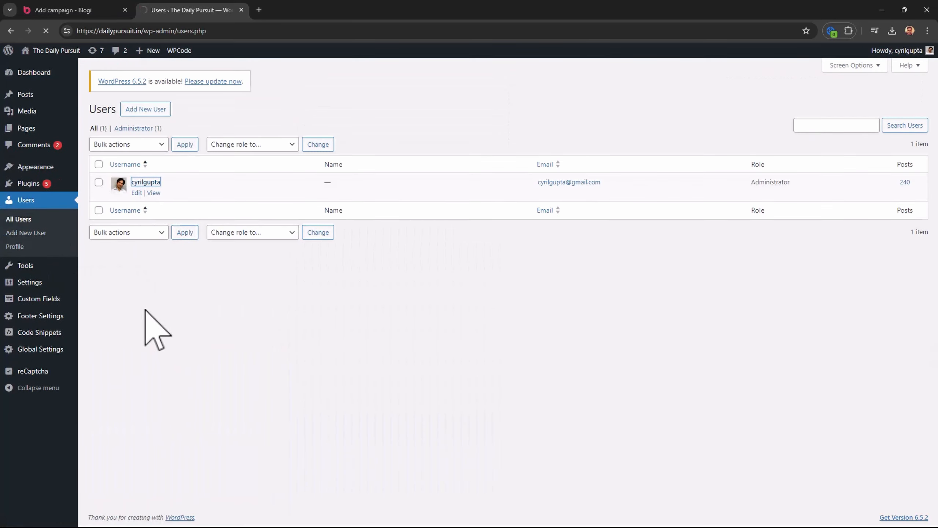
pyautogui.scroll(-6, 208, 318)
pyautogui.scroll(-7, 205, 309)
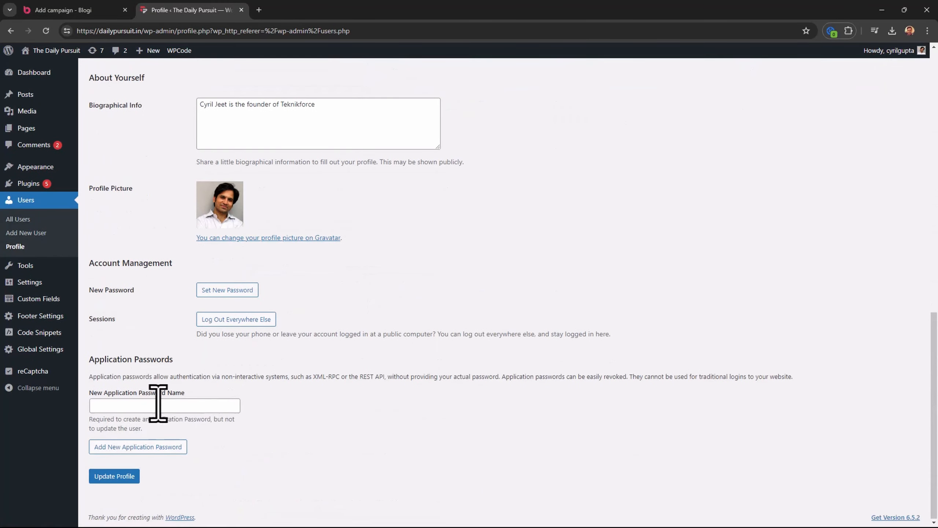
# Create a new WordPress application password named blogi
pyautogui.click(111, 405)
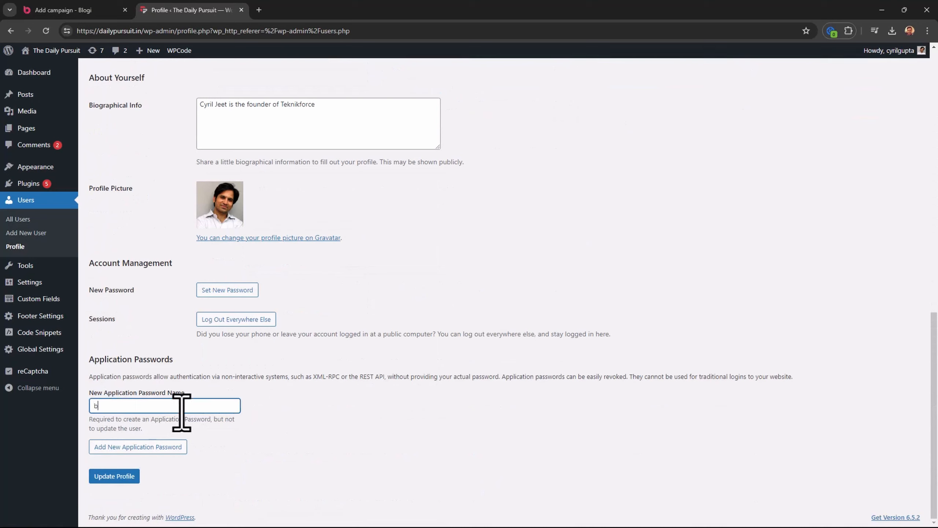
pyautogui.moveTo(182, 411); pyautogui.dragTo(15, 387)
pyautogui.click(261, 422)
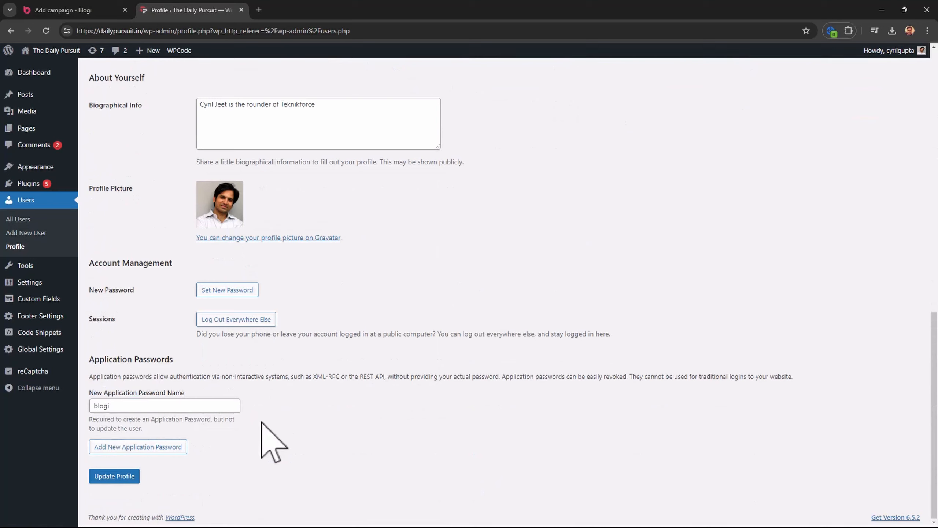
pyautogui.click(166, 446)
# Copy the generated application password and paste it into the Blogi campaign's application password field
pyautogui.click(189, 325)
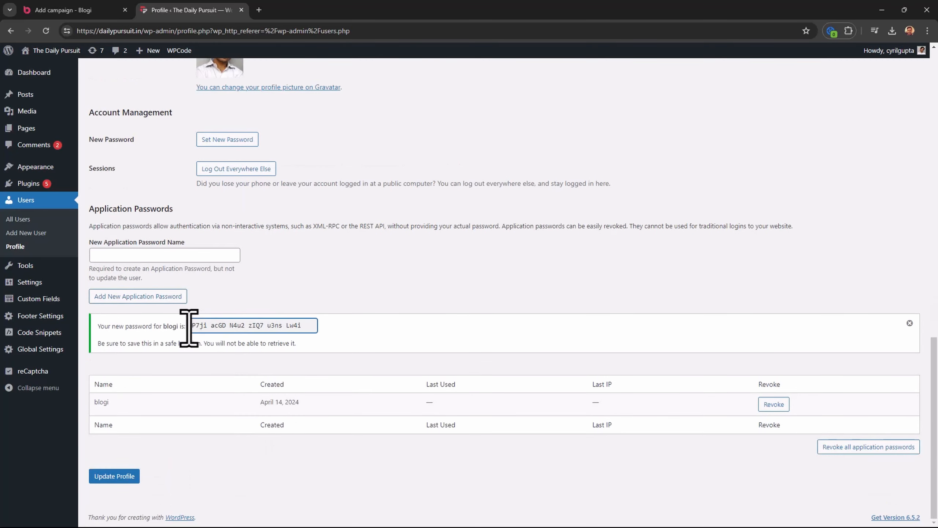
pyautogui.moveTo(190, 325); pyautogui.dragTo(316, 327)
pyautogui.click(94, 10)
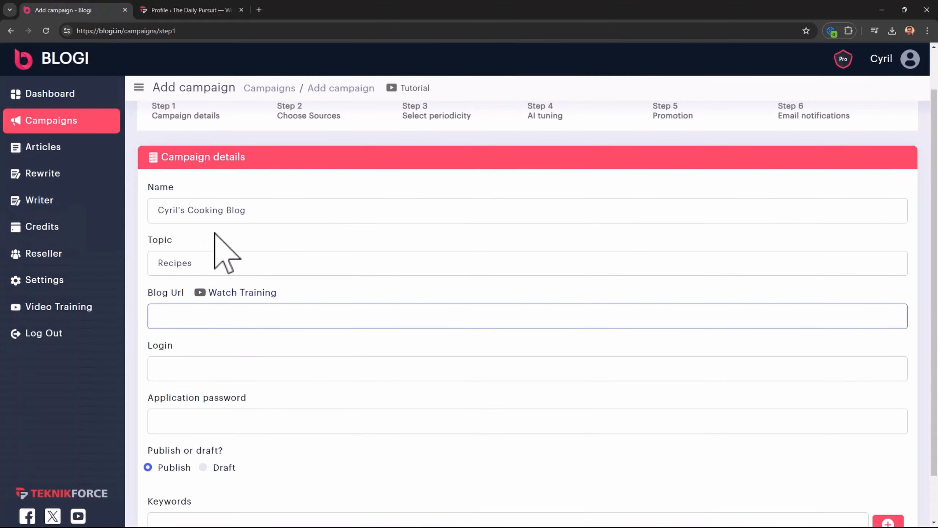
pyautogui.click(207, 426)
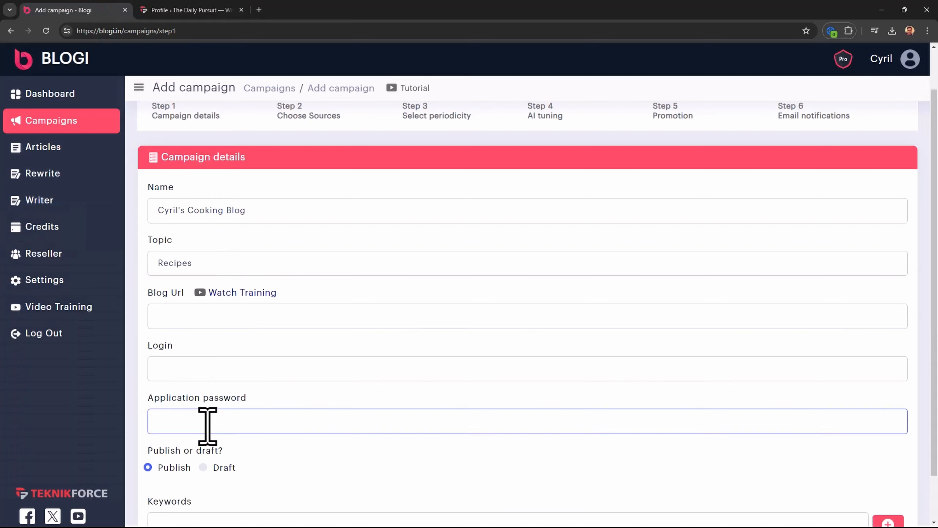
# Look up the username in the WordPress profile and enter it as the Blogi campaign's login
pyautogui.click(190, 10)
pyautogui.scroll(15, 214, 333)
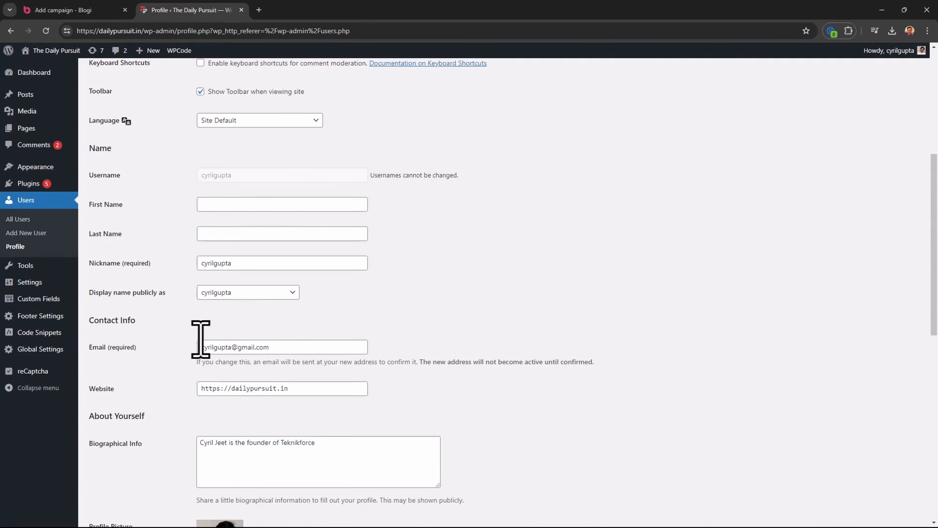
pyautogui.scroll(2, 217, 271)
pyautogui.scroll(-8, 206, 236)
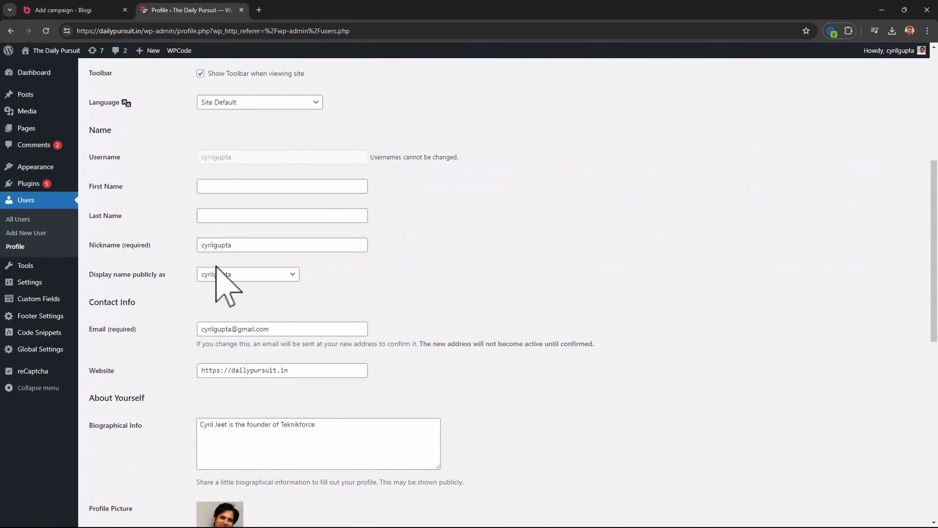
pyautogui.click(77, 10)
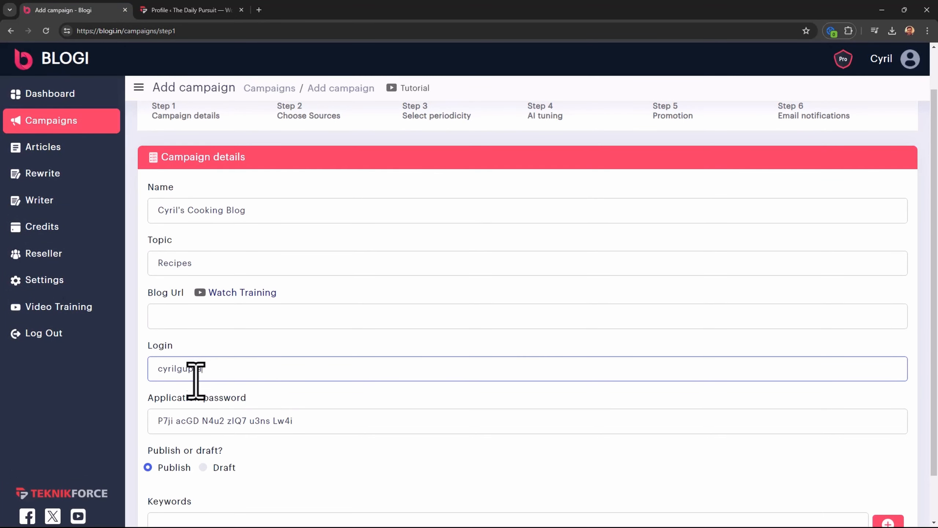
pyautogui.click(190, 10)
pyautogui.moveTo(141, 31); pyautogui.dragTo(63, 31)
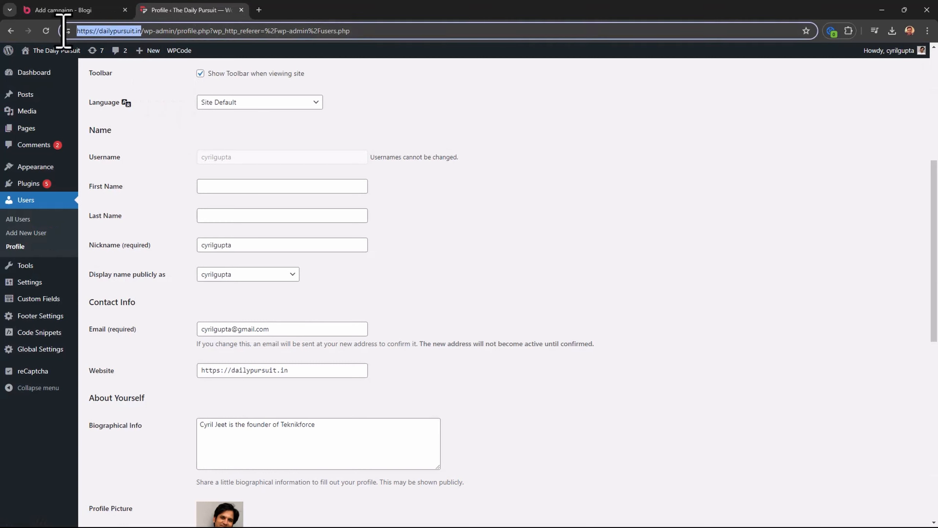
pyautogui.click(85, 10)
pyautogui.click(168, 316)
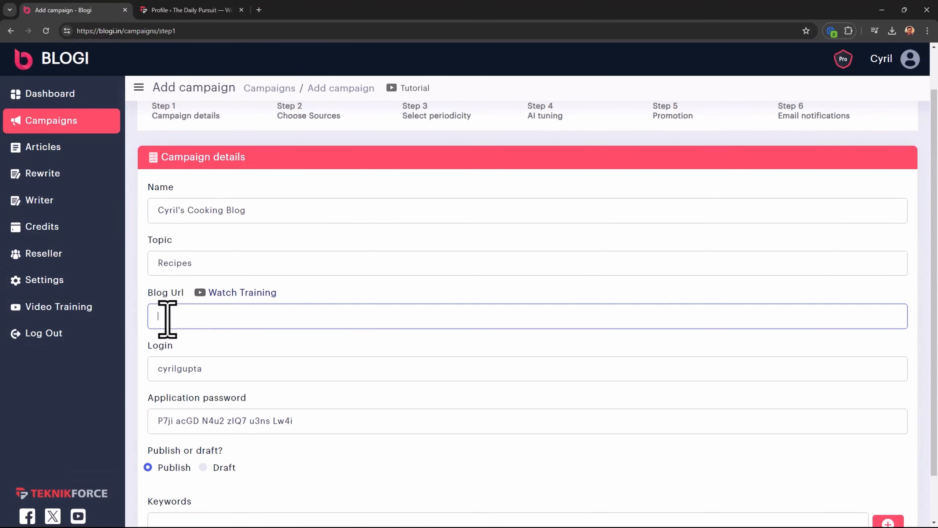
# Add the keywords delicious recipes, tasty recipes and healthy recipes, and proceed to choosing the campaign's sources
pyautogui.scroll(-1, 190, 324)
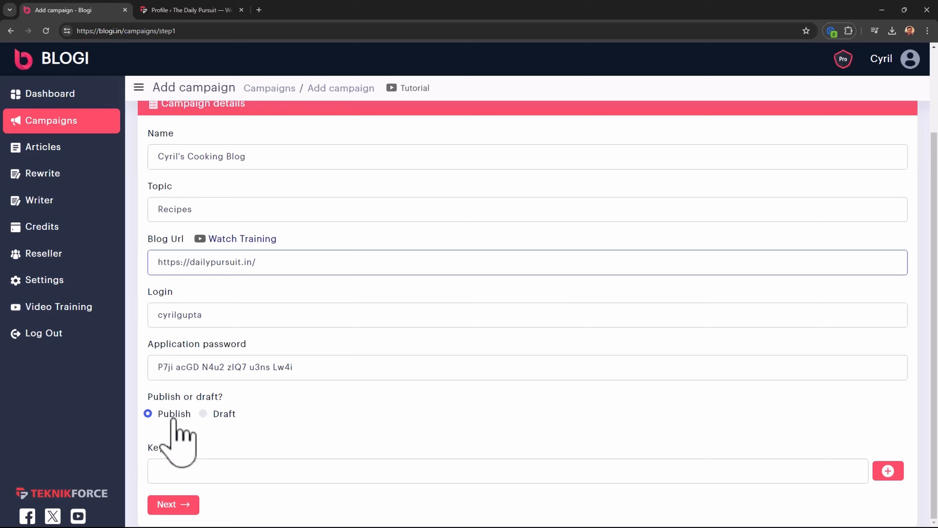
pyautogui.click(216, 474)
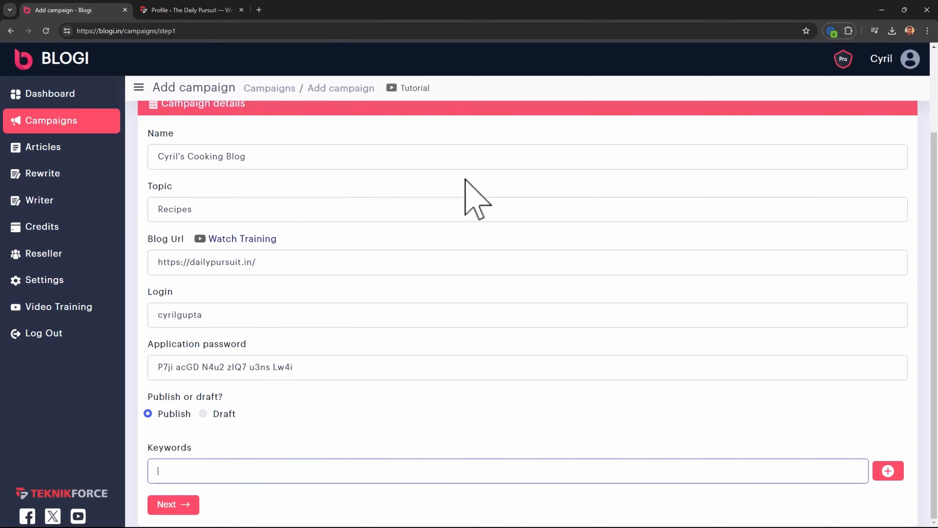
pyautogui.write('delicious recipes, tasty recipes, healthy recipes')
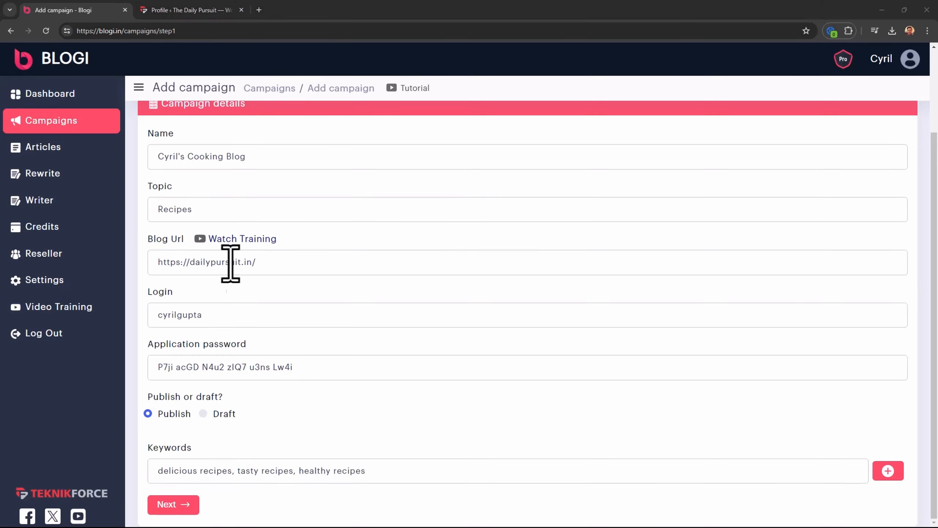
pyautogui.click(888, 470)
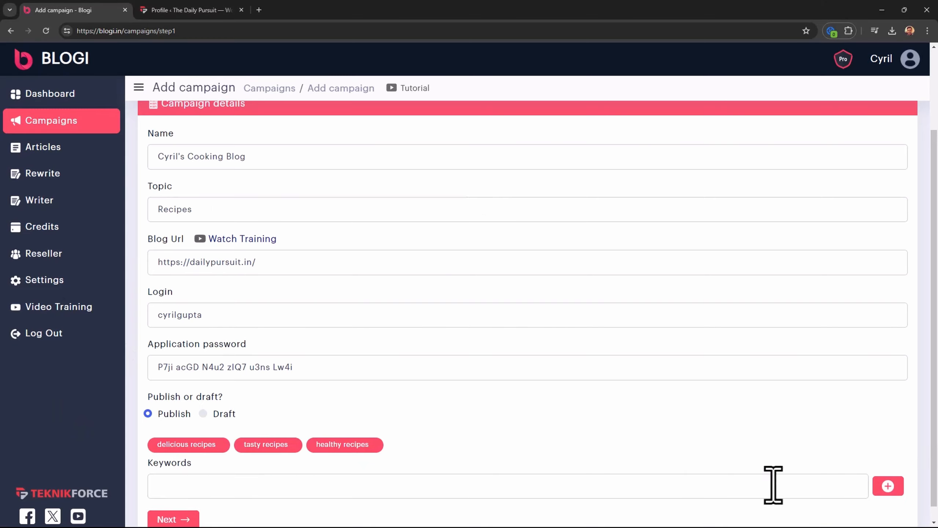
pyautogui.scroll(-1, 259, 456)
pyautogui.click(298, 475)
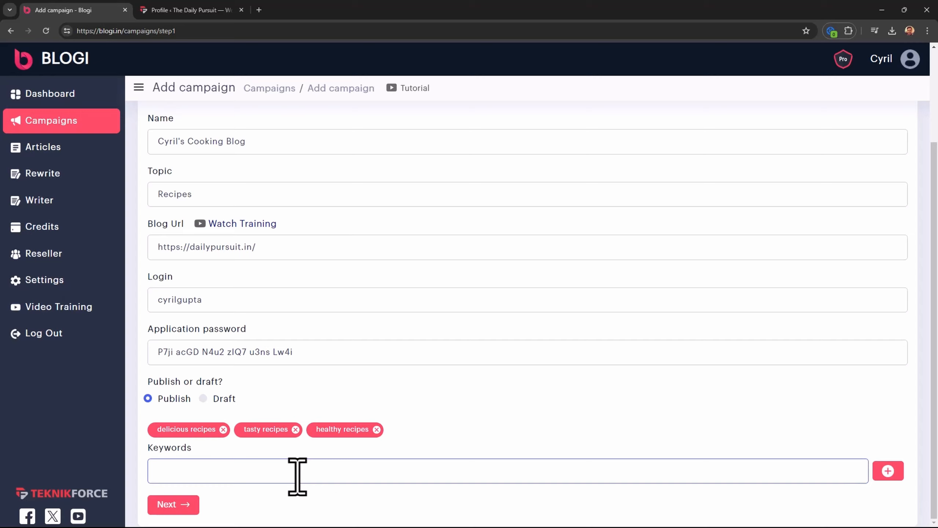
pyautogui.click(187, 505)
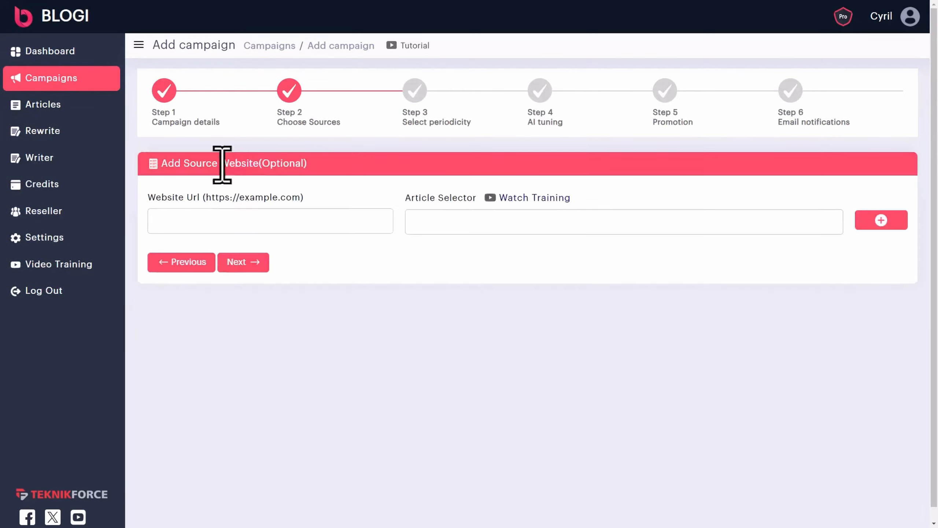
# Examine the optional source website section and look over Mel's Kitchen Cafe's Amazing Instant Pot Lentil Tacos article
pyautogui.moveTo(222, 163); pyautogui.dragTo(334, 165)
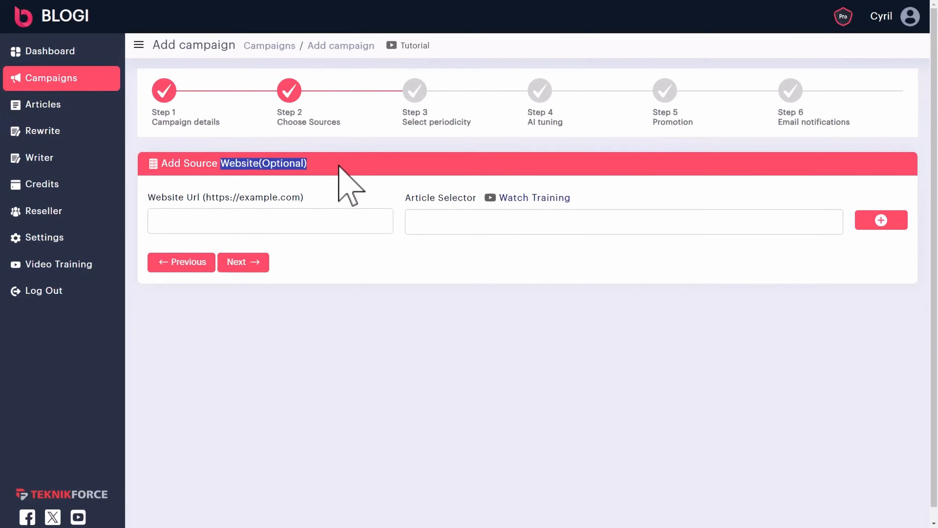
pyautogui.click(222, 163)
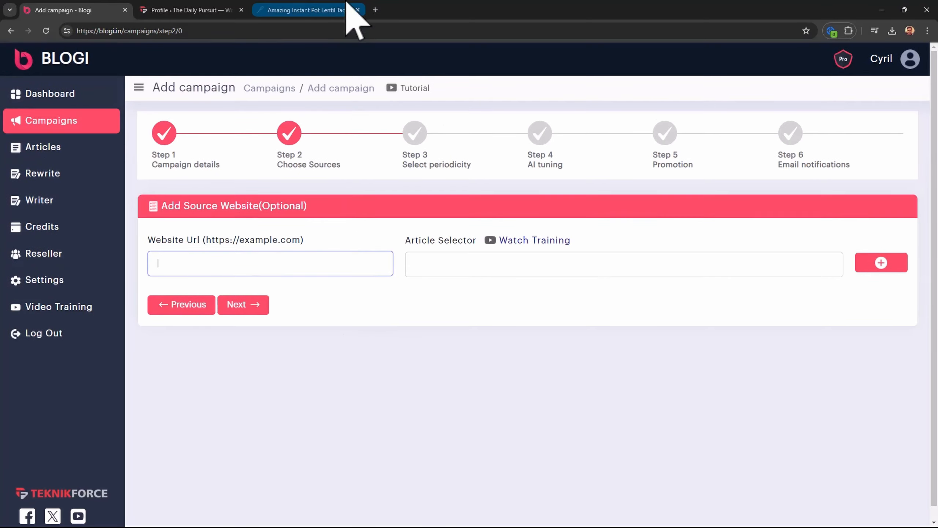
pyautogui.click(338, 10)
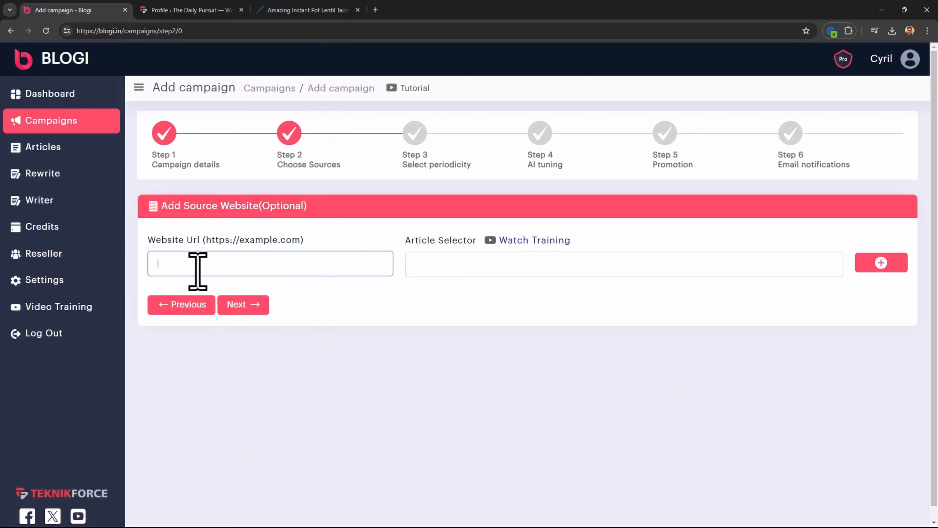
pyautogui.click(333, 11)
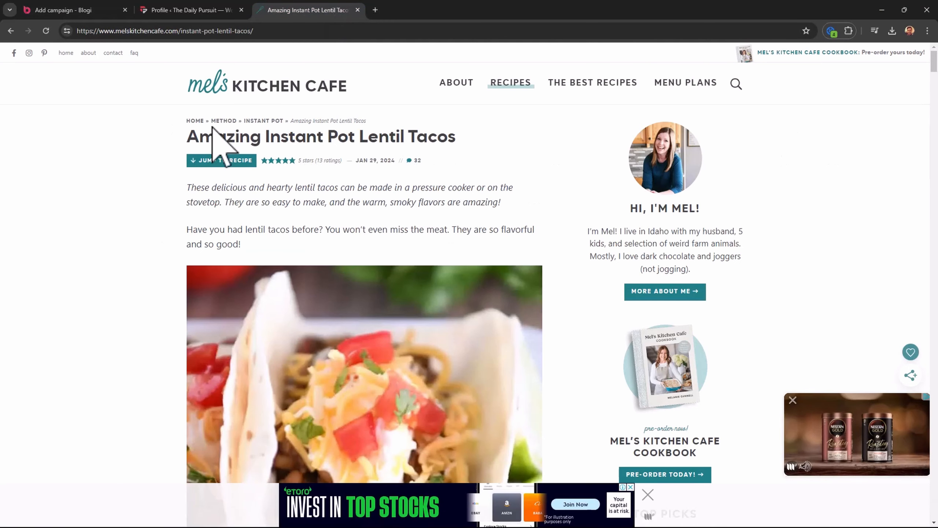
pyautogui.scroll(-5, 207, 247)
pyautogui.scroll(5, 226, 263)
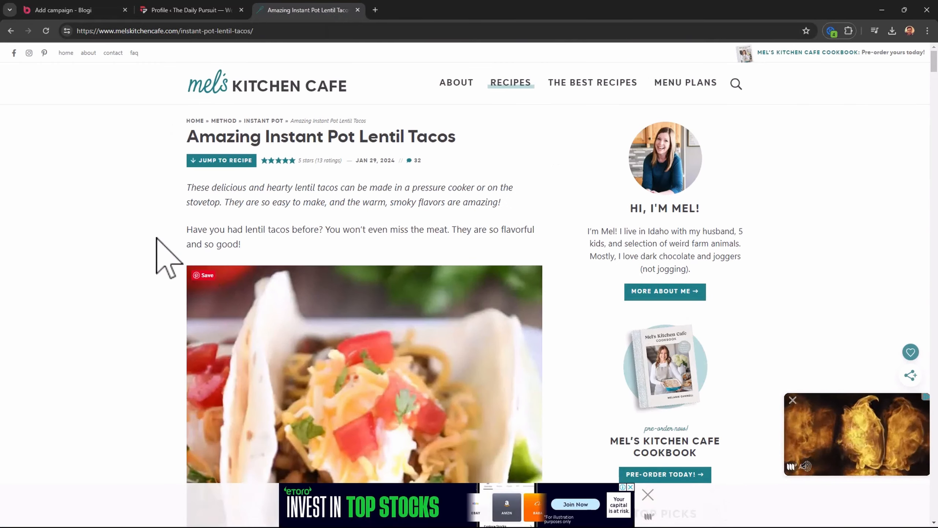
# Inspect the lentil tacos page's code and pick the article element that wraps the whole post
pyautogui.rightClick(121, 230)
pyautogui.click(168, 461)
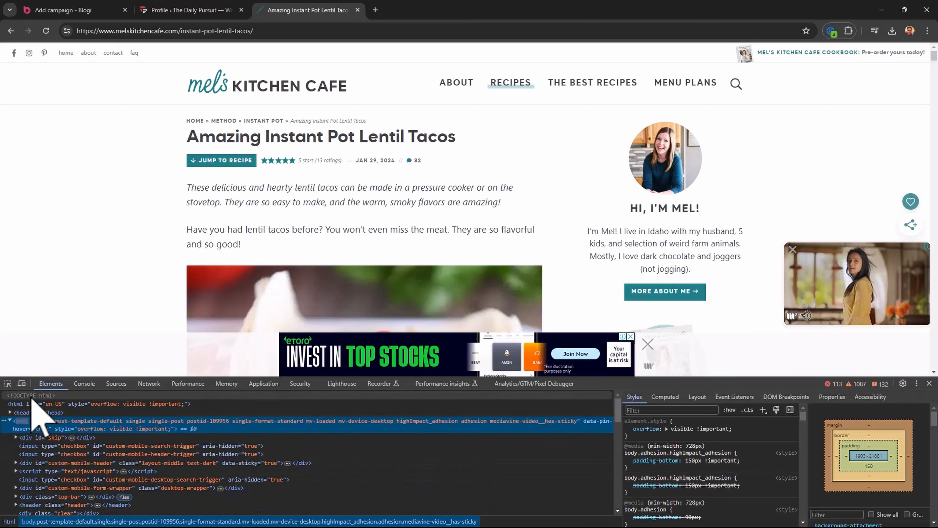
pyautogui.click(8, 383)
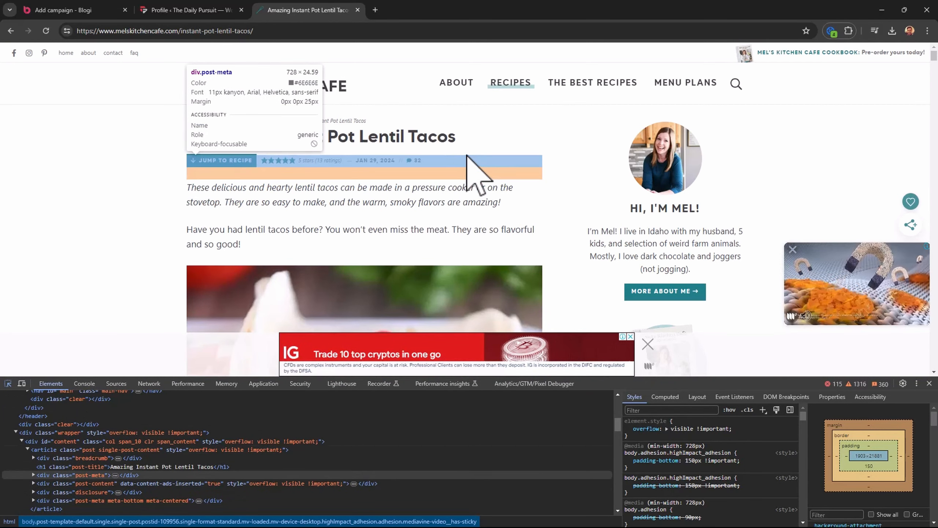
pyautogui.click(478, 173)
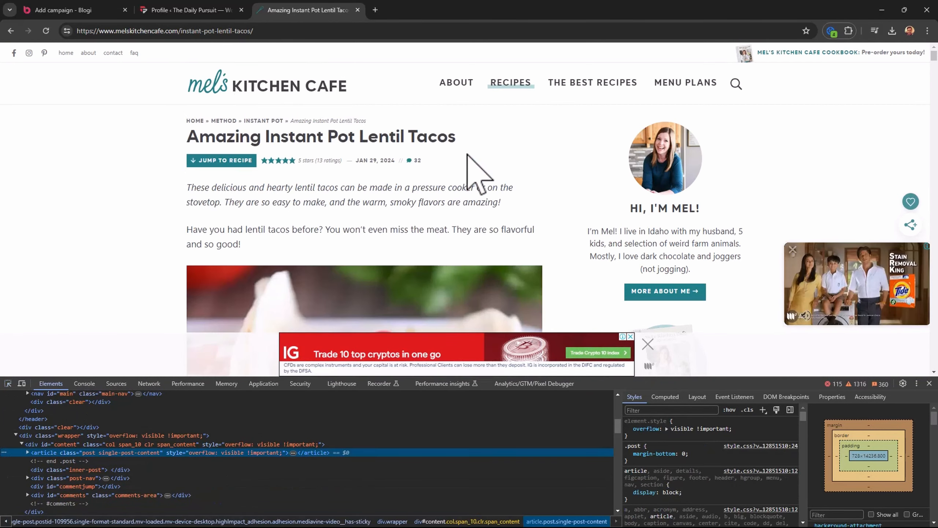
# Copy the article element's selector and enter #content > article as the article selector in the Blogi campaign
pyautogui.rightClick(52, 455)
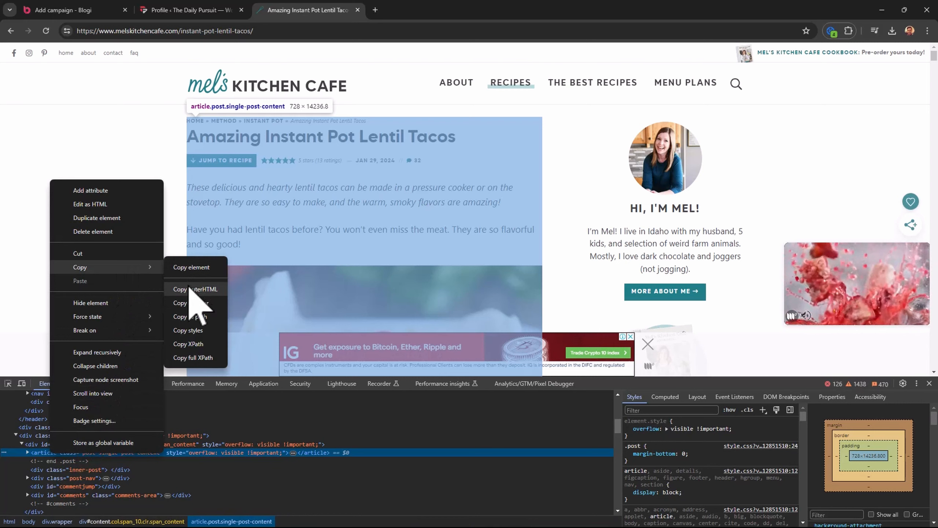
pyautogui.click(194, 303)
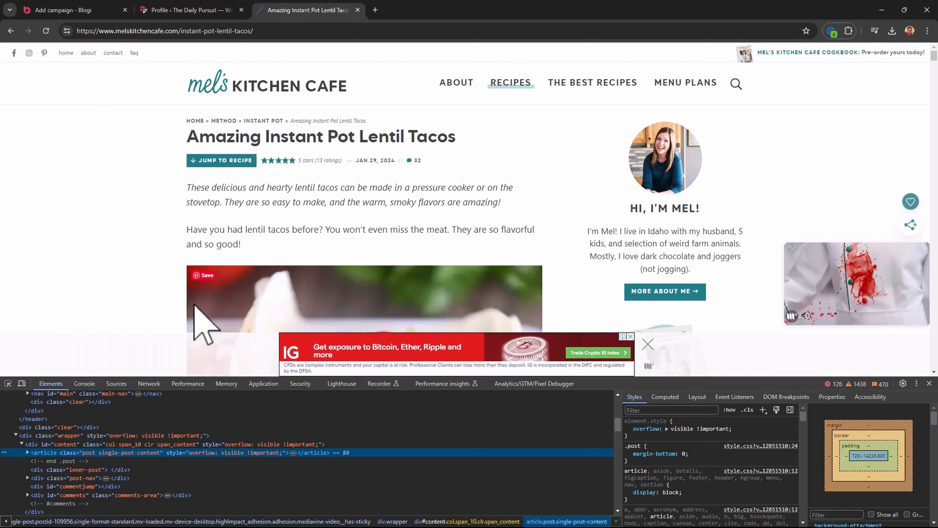
pyautogui.click(98, 10)
pyautogui.click(491, 261)
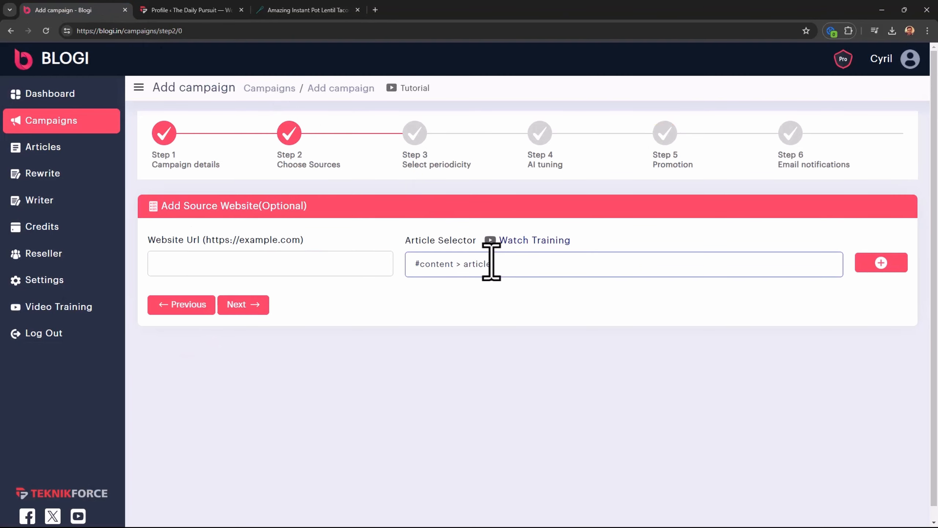
pyautogui.click(317, 10)
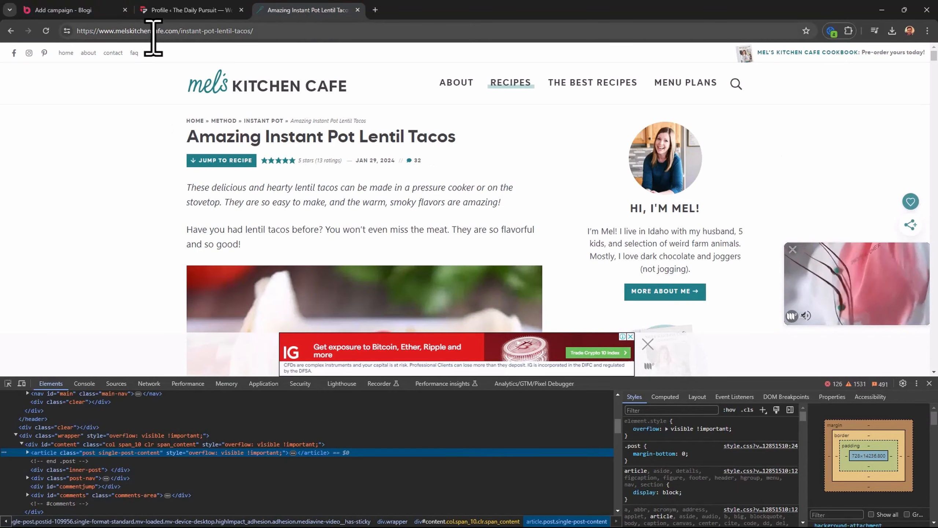
pyautogui.click(77, 11)
pyautogui.click(289, 271)
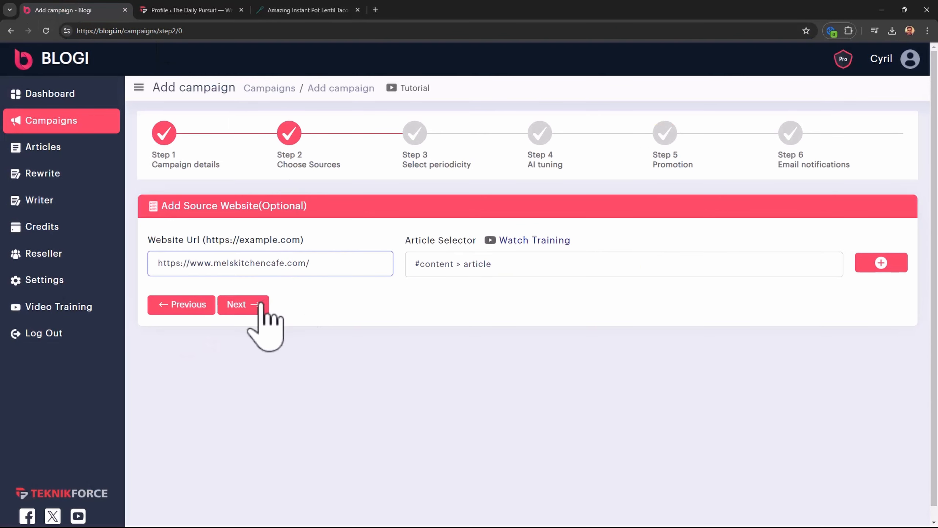
pyautogui.click(894, 267)
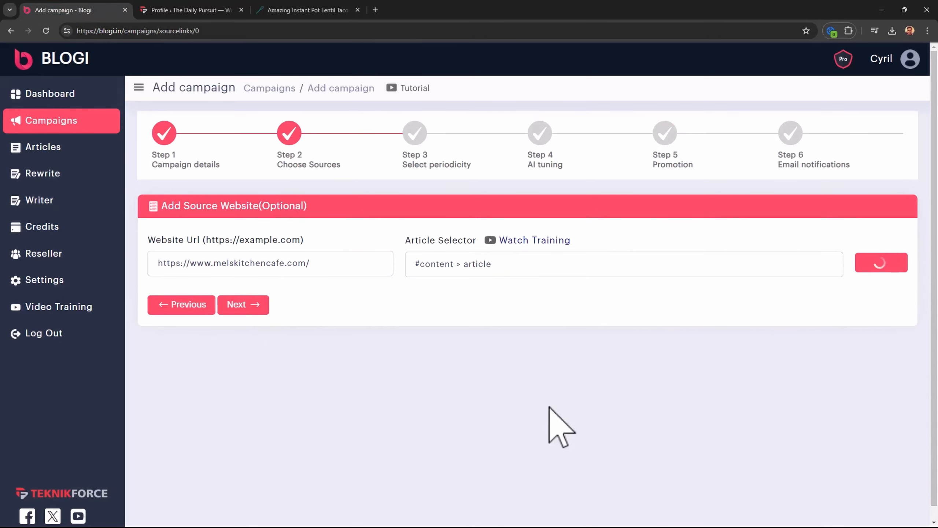
# Select the Baked Sweet and Sour Chicken article among the site's source links
pyautogui.scroll(-20, 307, 392)
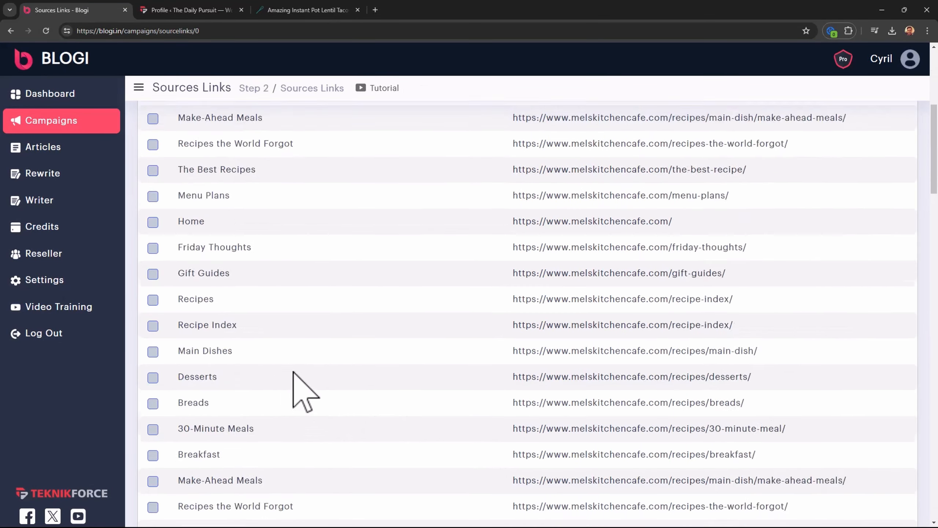
pyautogui.scroll(-20, 238, 356)
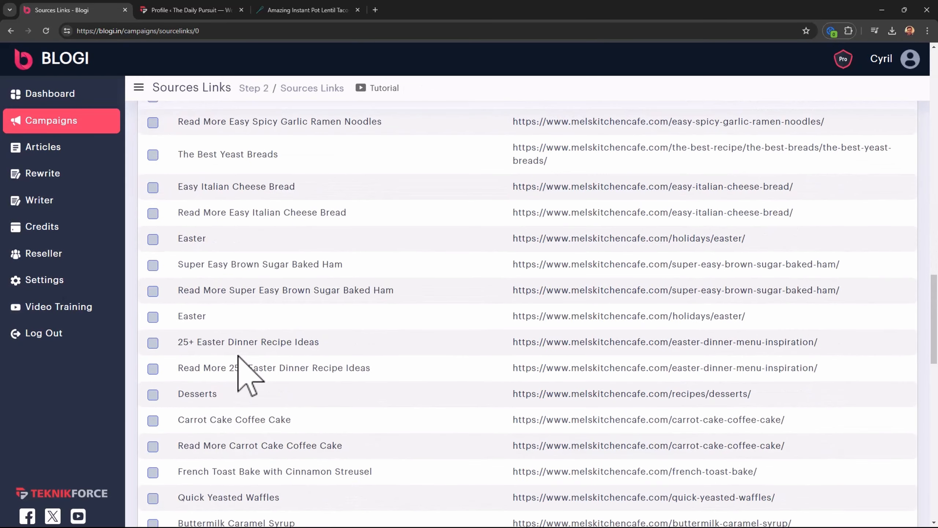
pyautogui.scroll(7, 233, 370)
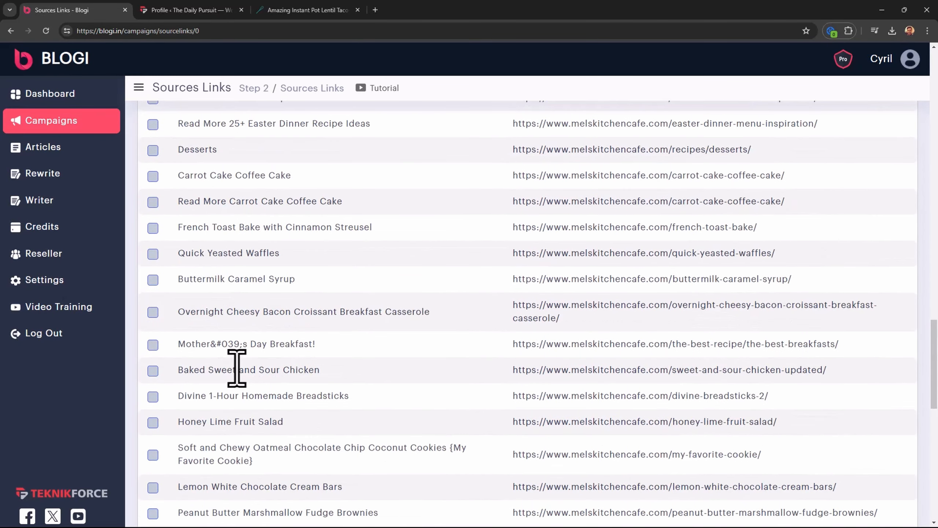
pyautogui.click(152, 370)
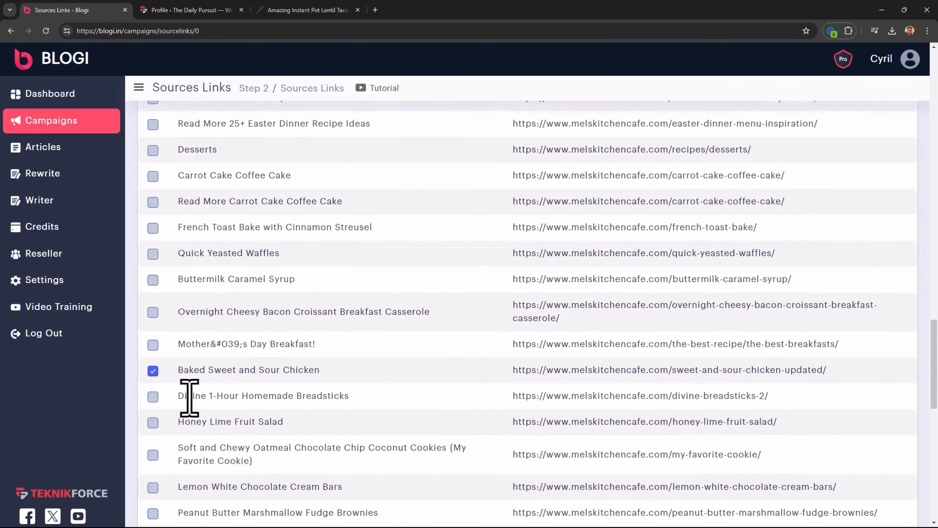
pyautogui.scroll(-5, 189, 397)
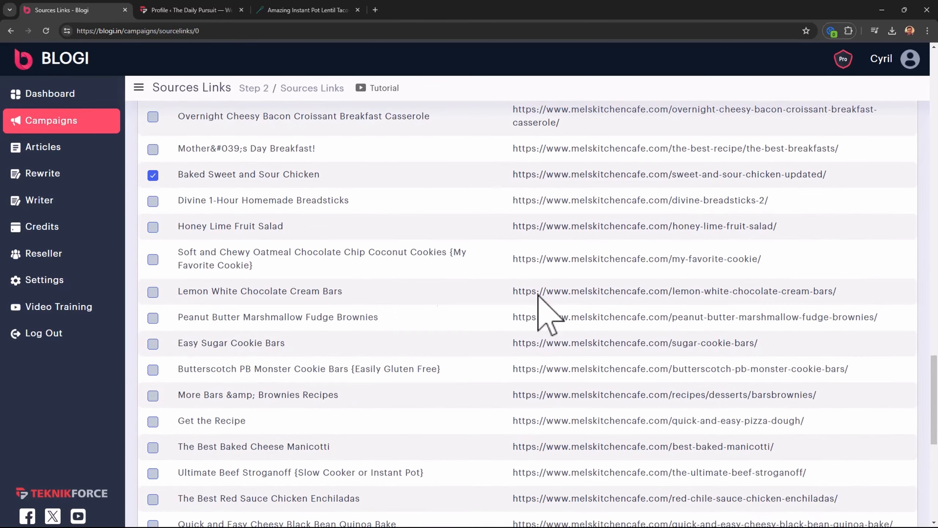
# Add the selected article link to the campaign's sources and continue to the periodicity settings
pyautogui.scroll(-10, 509, 331)
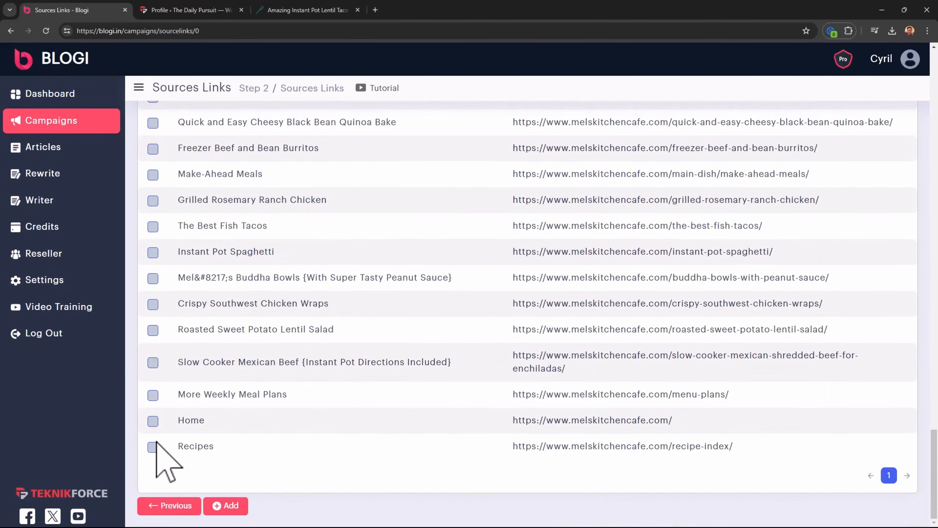
pyautogui.click(226, 507)
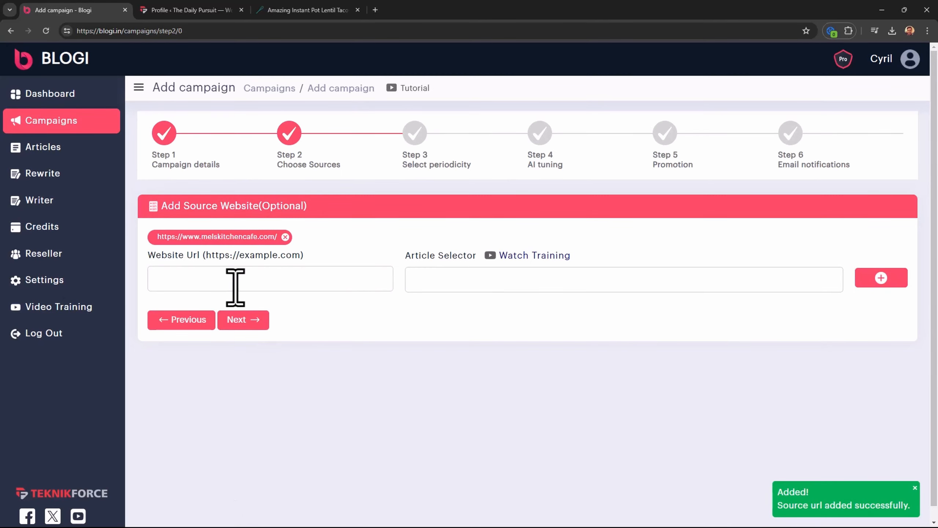
pyautogui.click(245, 328)
pyautogui.press('F11')
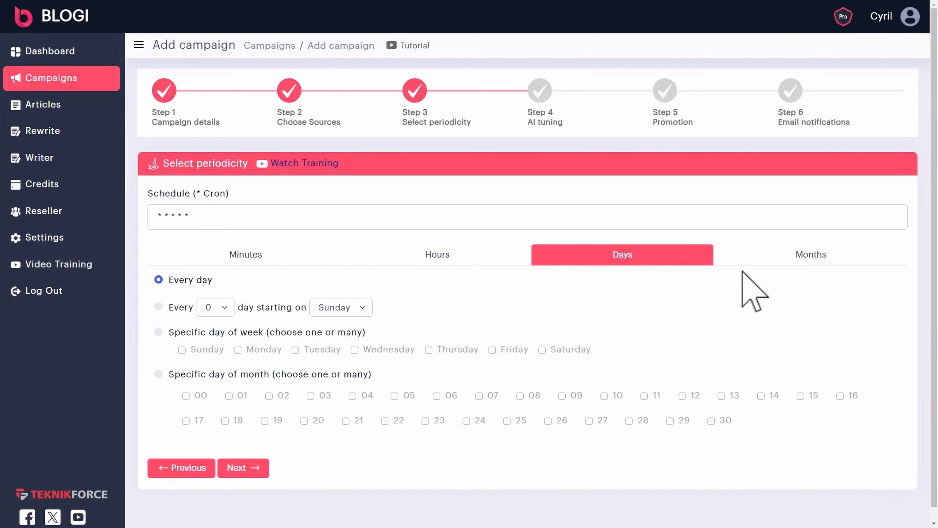
# Review the monthly schedule options, and set the campaign to run every 4 days starting on Sunday
pyautogui.click(802, 280)
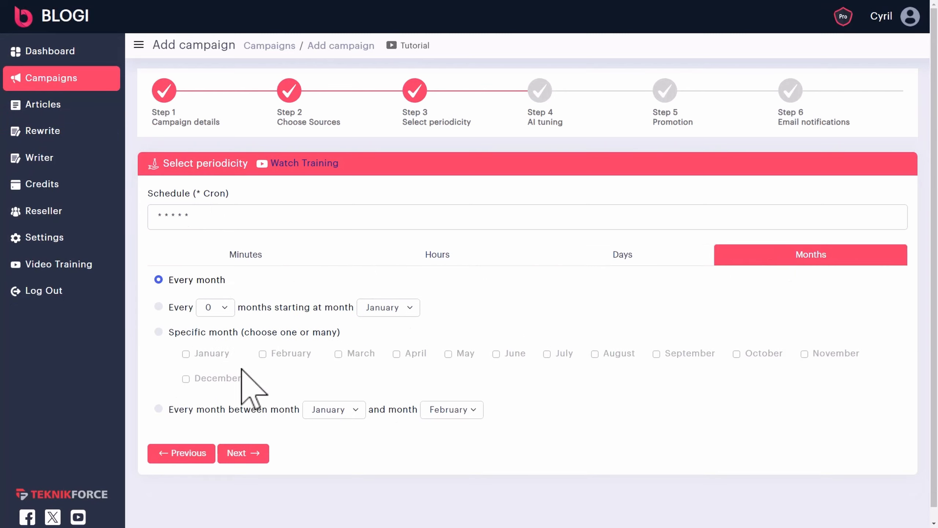
pyautogui.click(653, 259)
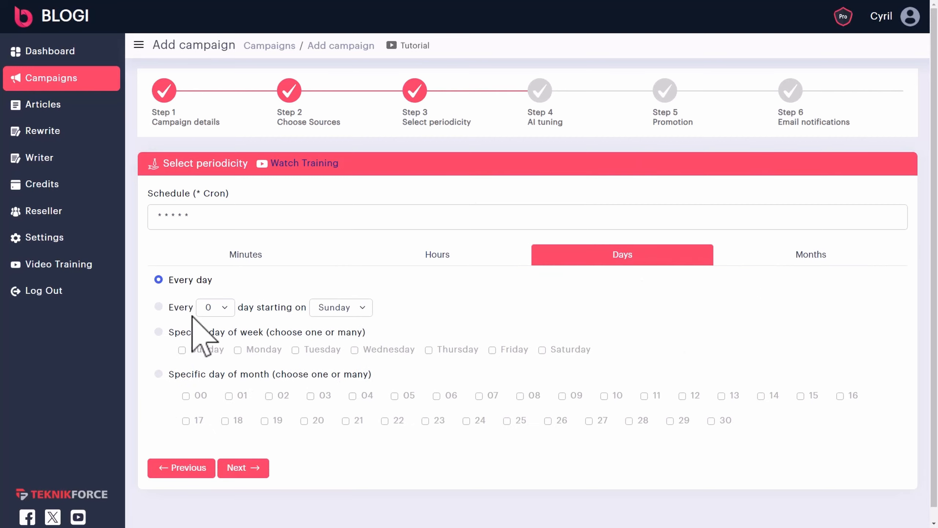
pyautogui.click(158, 307)
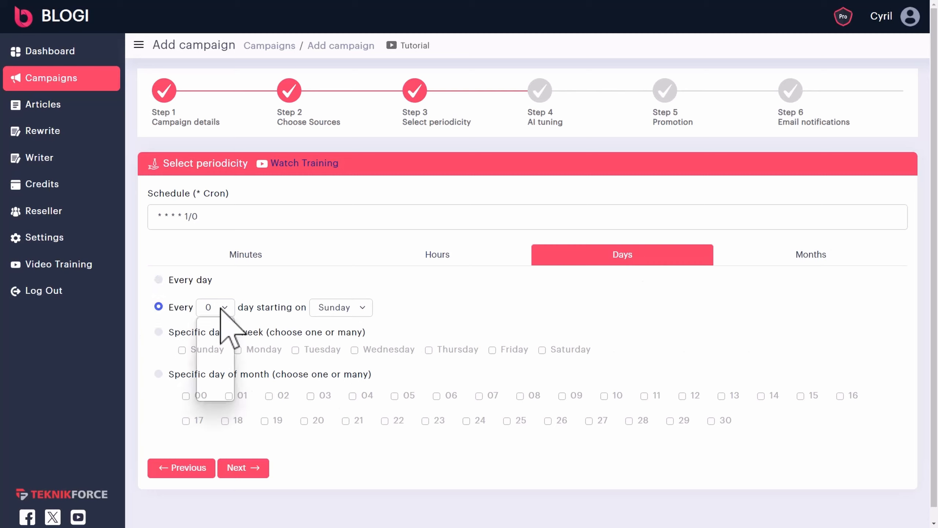
pyautogui.click(213, 308)
pyautogui.click(213, 364)
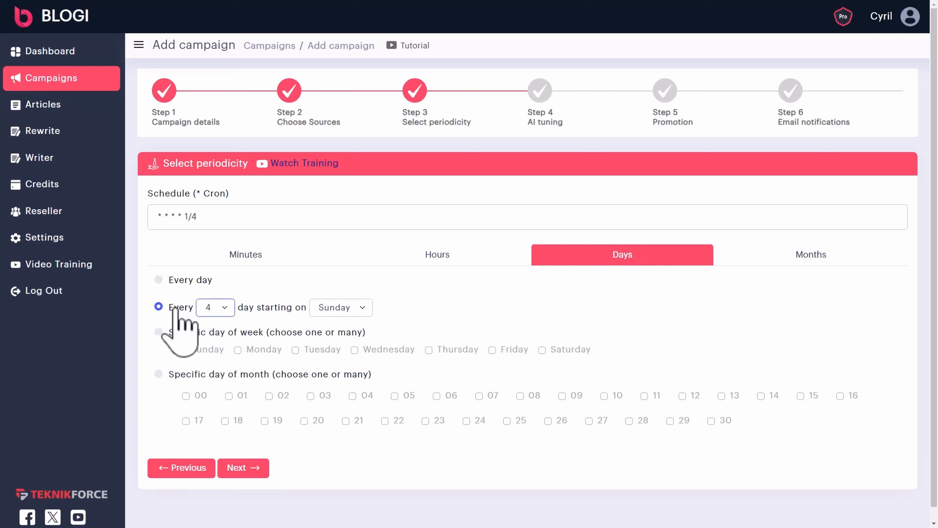
# Schedule the campaign on specific days of the week: Sunday, Tuesday and Thursday
pyautogui.click(161, 332)
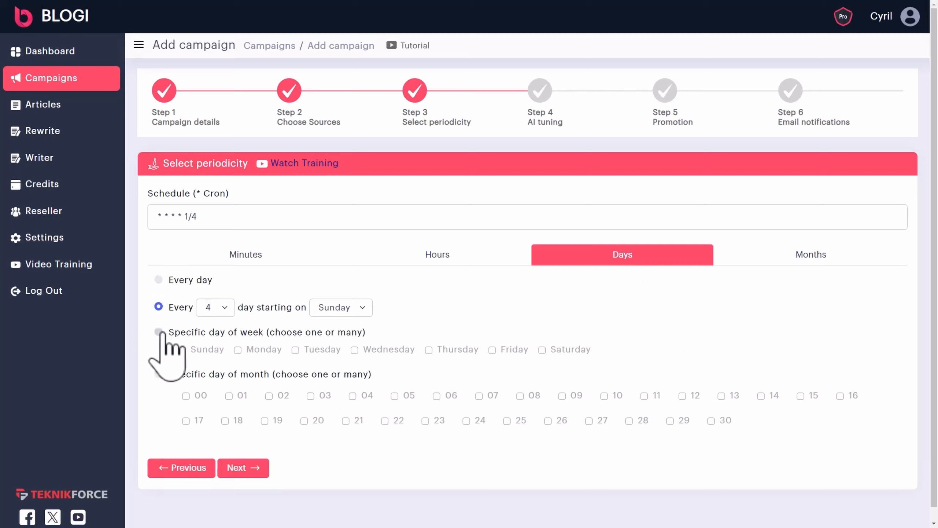
pyautogui.click(207, 350)
pyautogui.click(322, 350)
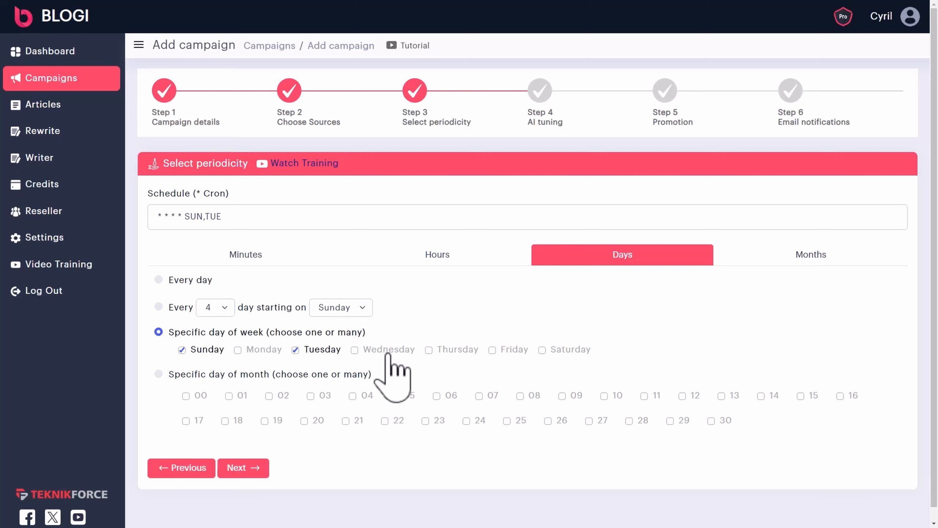
pyautogui.click(470, 353)
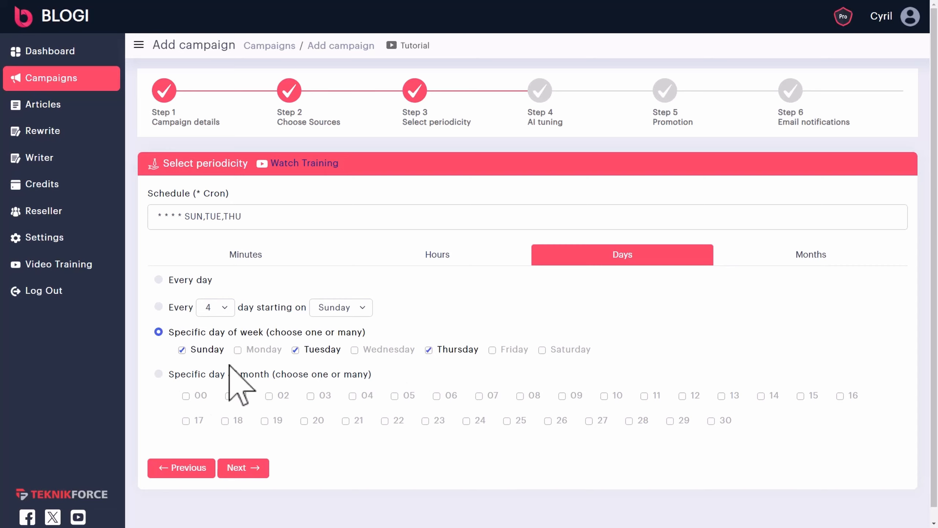
# Try scheduling by specific days of the month, choosing 00, 05 and 25
pyautogui.click(169, 374)
pyautogui.click(189, 394)
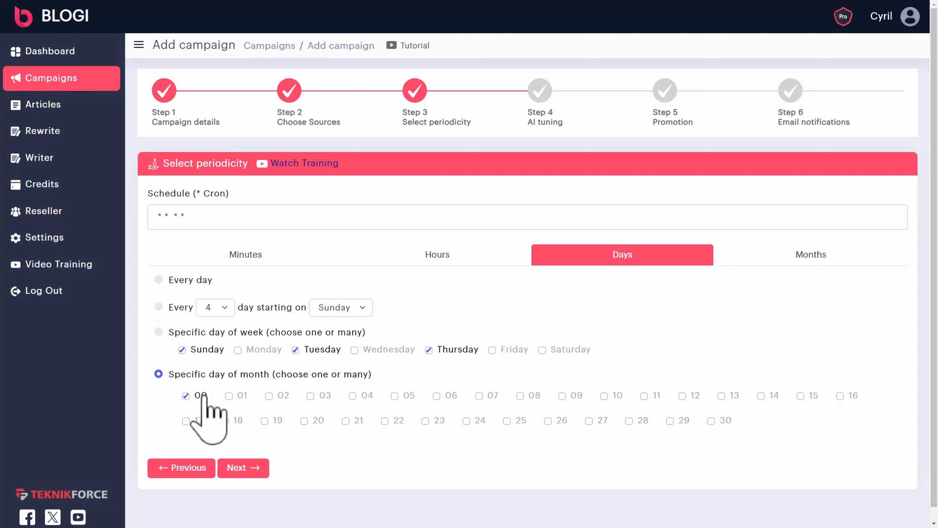
pyautogui.click(405, 395)
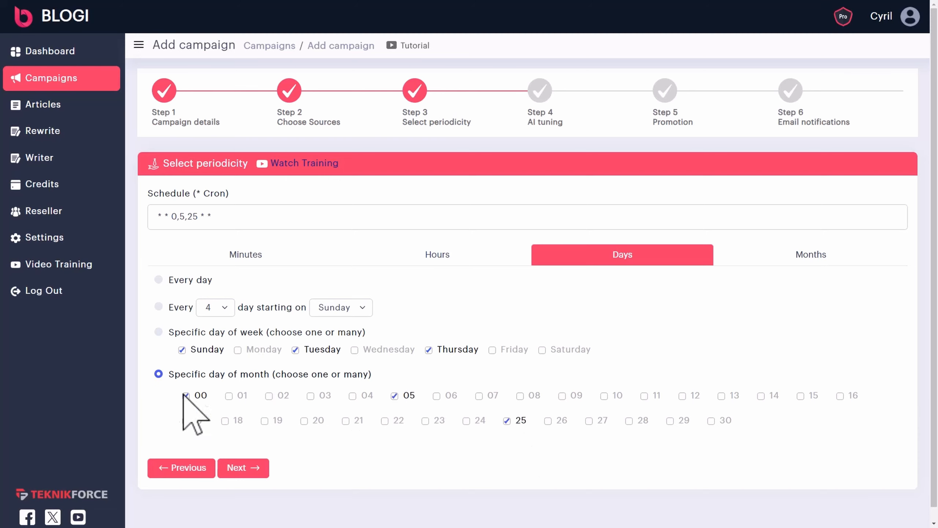
# Switch the schedule back to the chosen weekdays and set the specific hour to 05
pyautogui.click(158, 331)
pyautogui.click(423, 262)
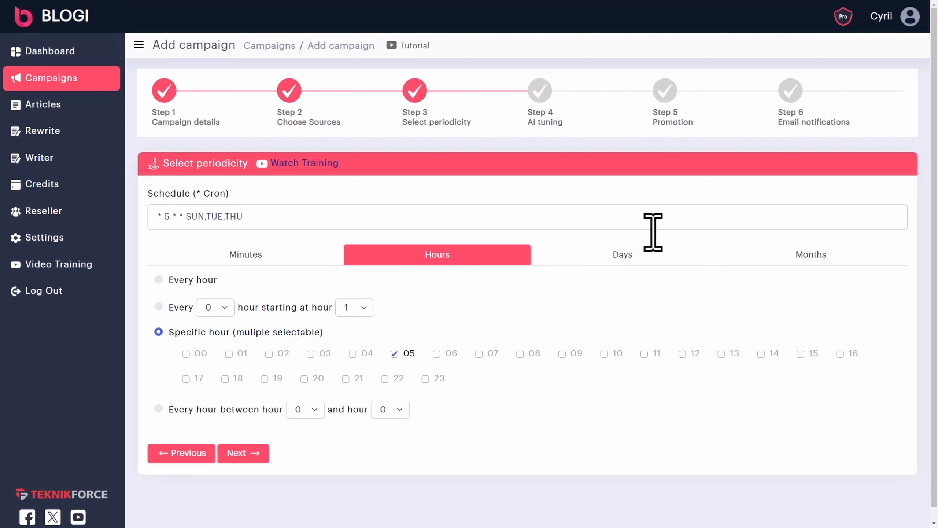
pyautogui.click(657, 257)
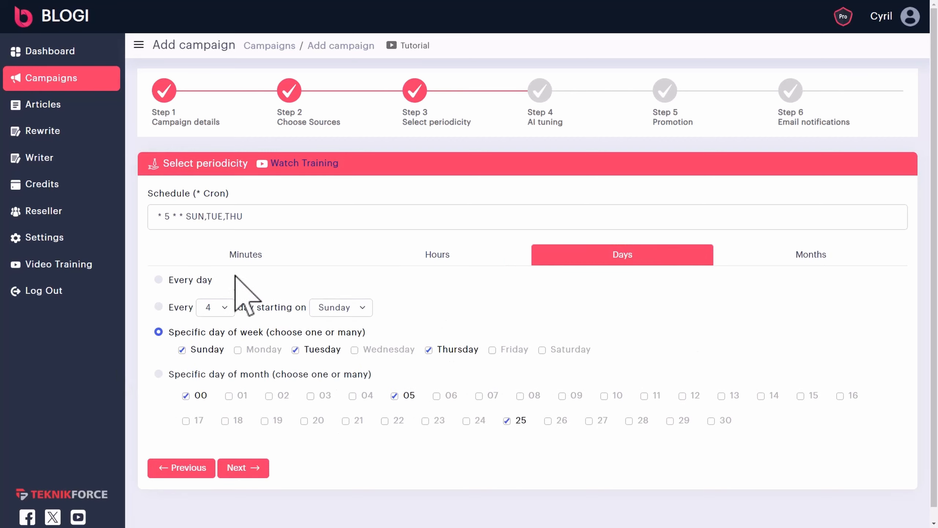